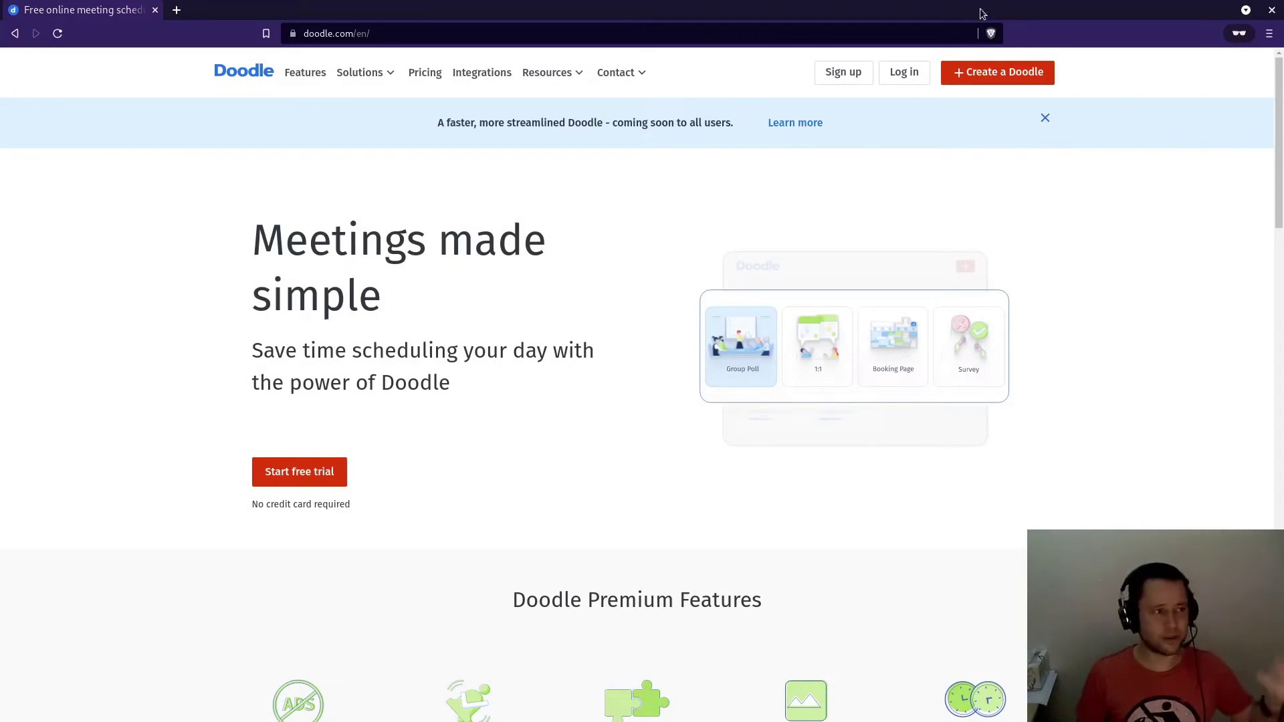
Start creating a new Doodle poll and enter "Meeting with Peers" as its title.
left_click(1023, 79)
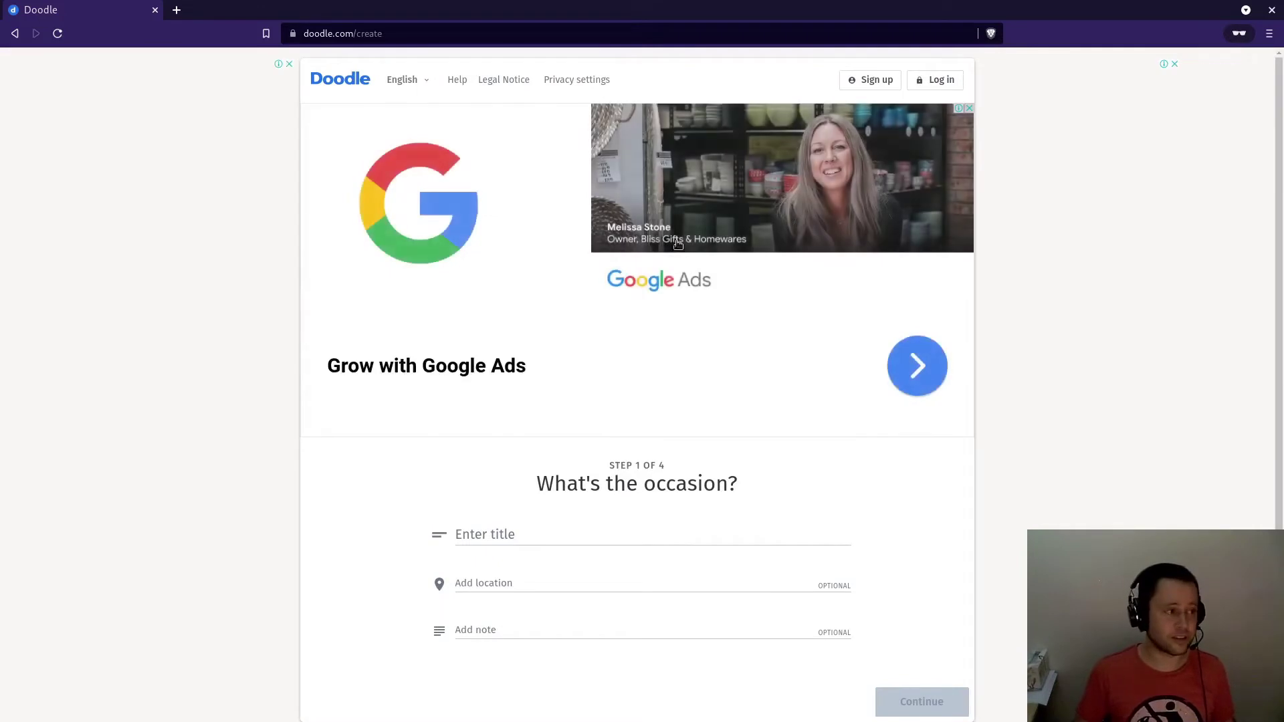
left_click(553, 535)
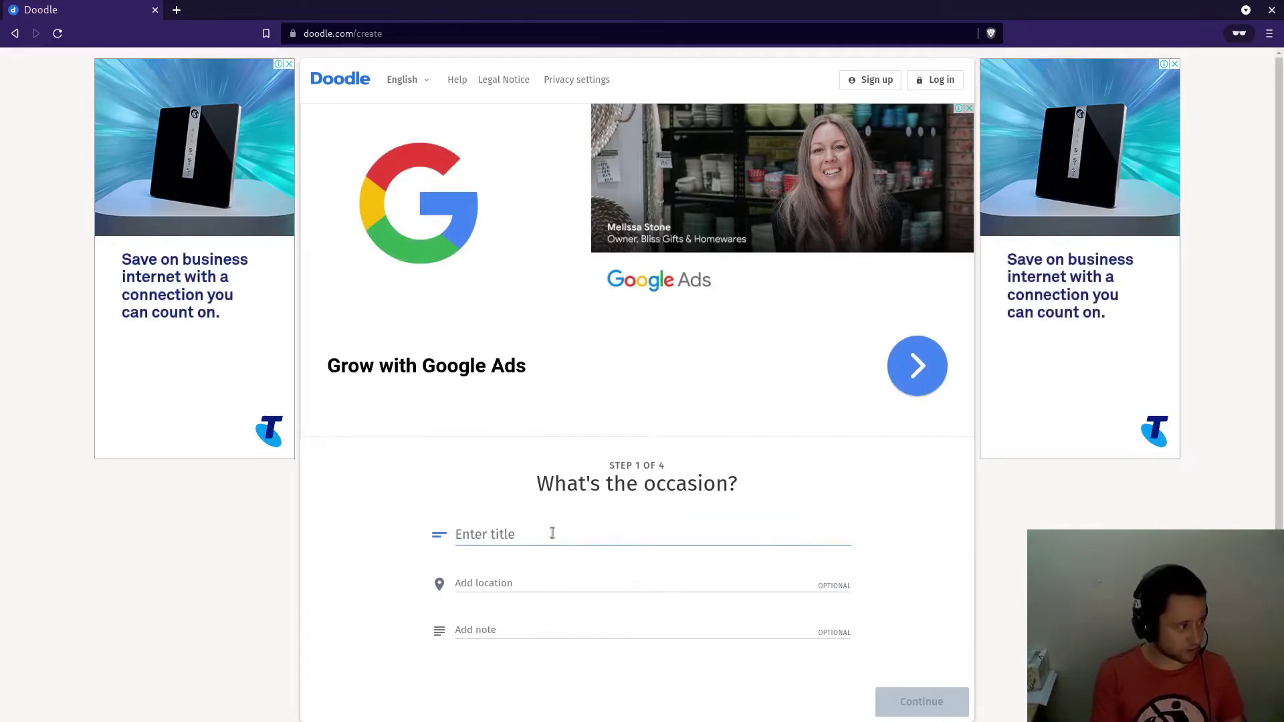
type("Meeting with ")
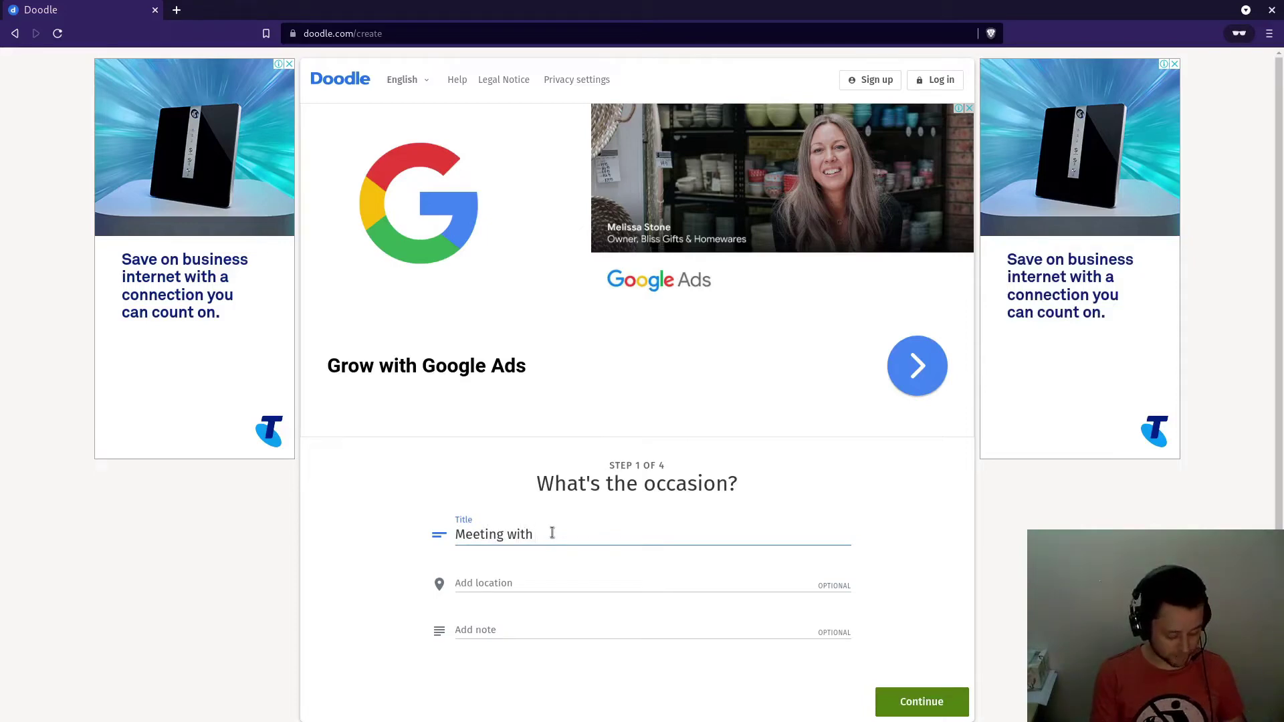
type("Peers")
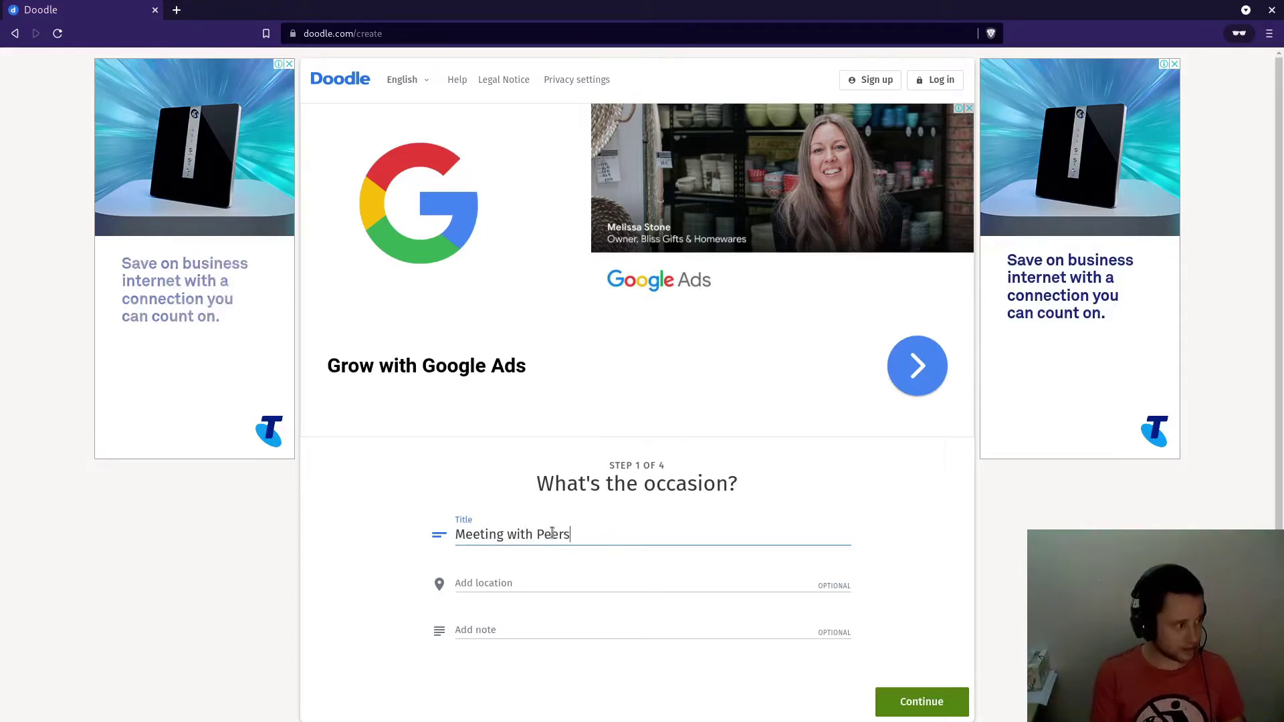
Set the meeting location to "Zoom", leave the note empty and continue to the date options.
left_click(534, 582)
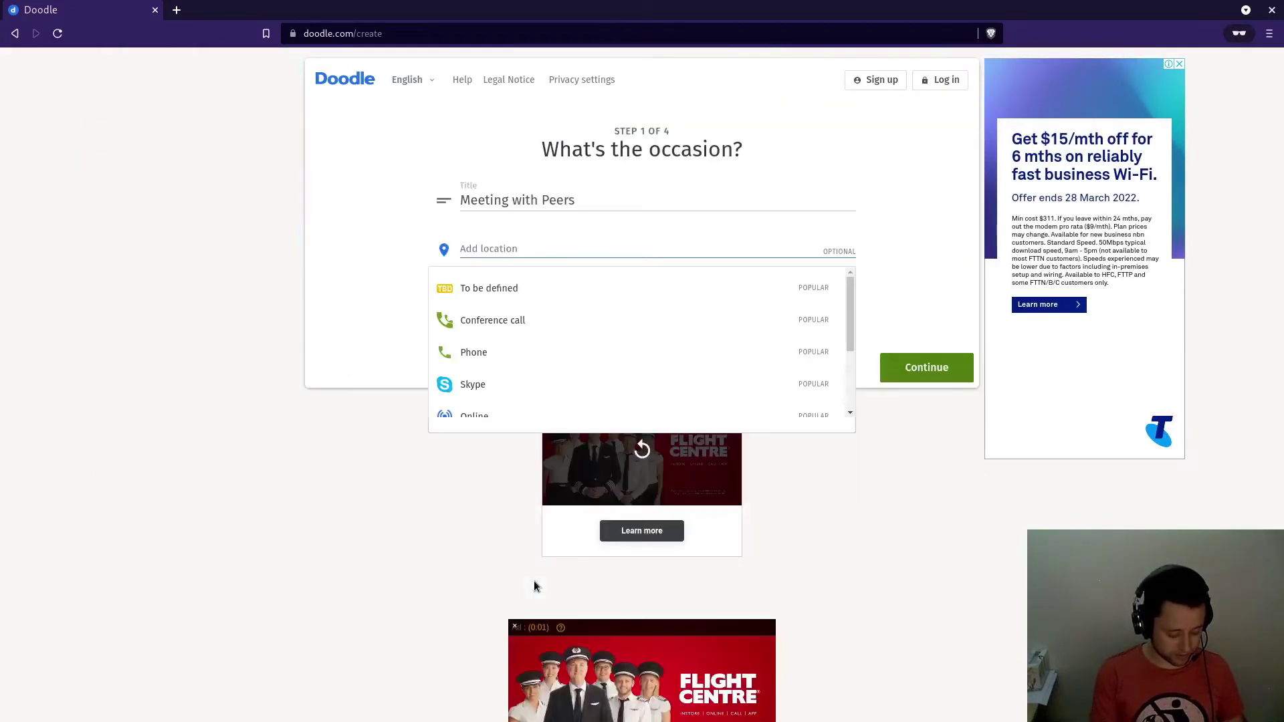
type("Zoom")
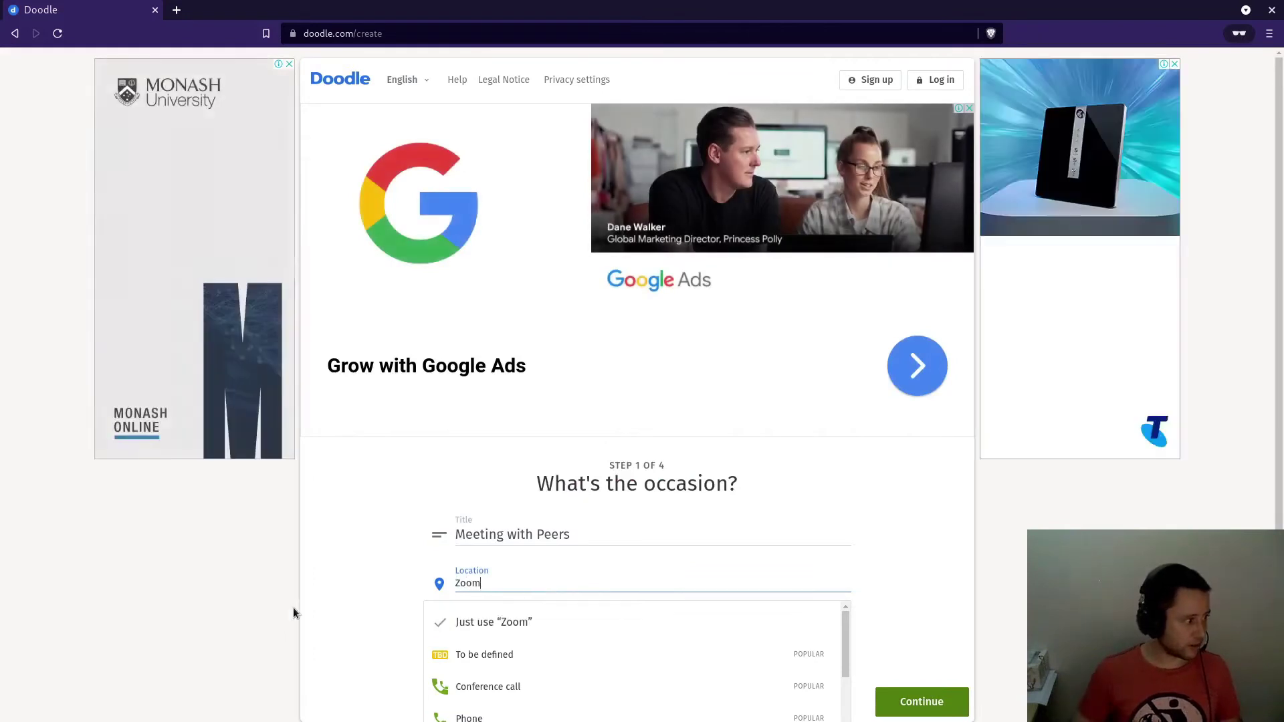
left_click(293, 607)
left_click(559, 629)
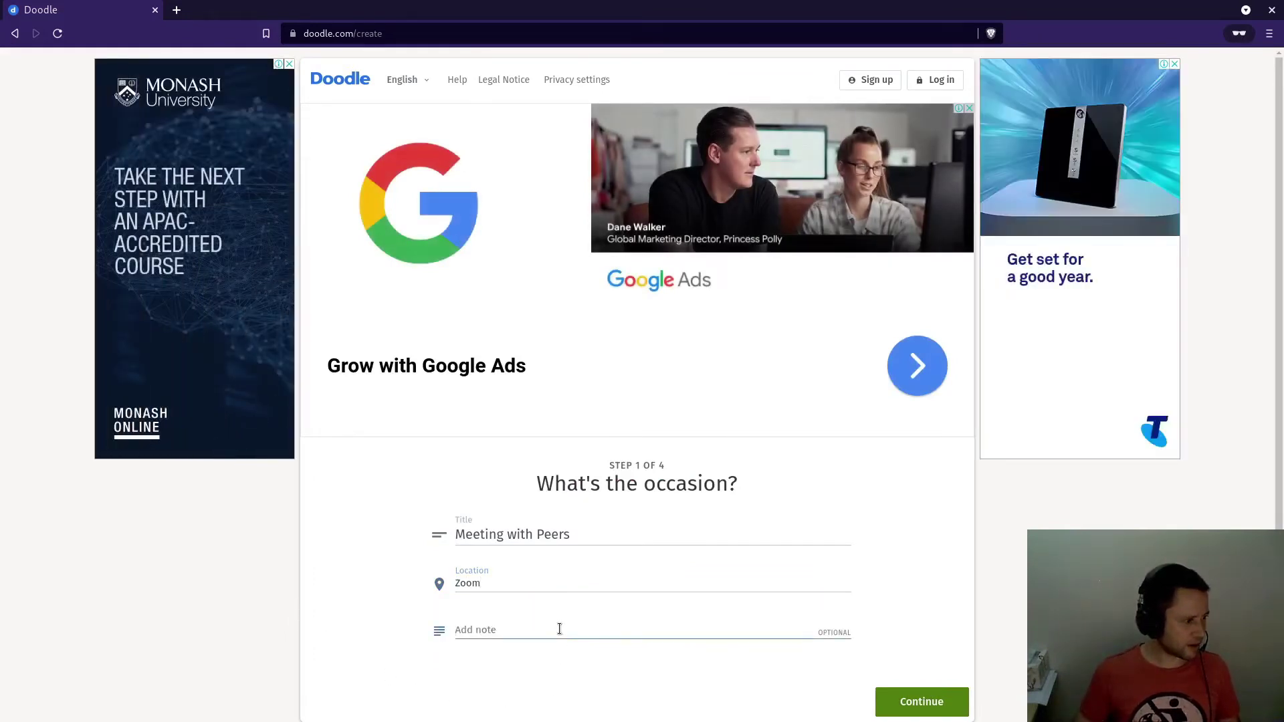
left_click(919, 702)
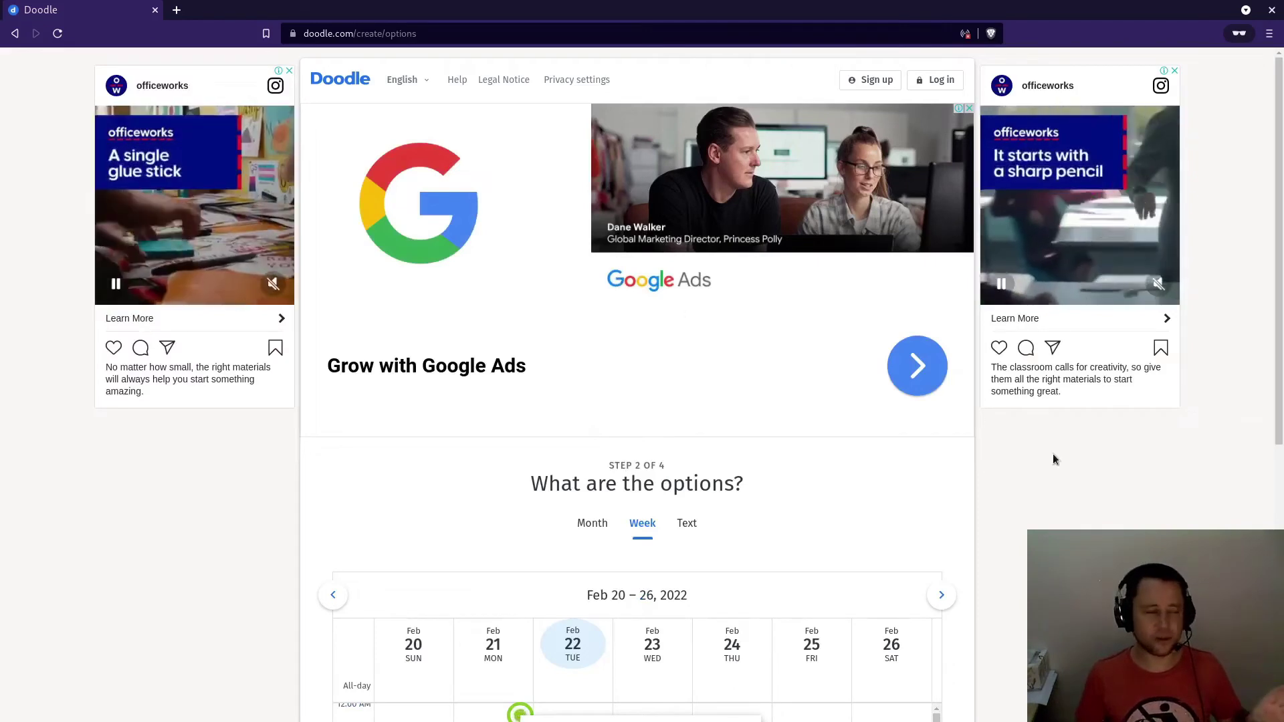
Add time slots of 2:00–4:00 AM and 4:00–6:00 AM on both Tuesday Feb 22 and Wednesday Feb 23 in the week calendar.
scroll(1055, 459, "down", 4)
scroll(637, 401, "down", 3)
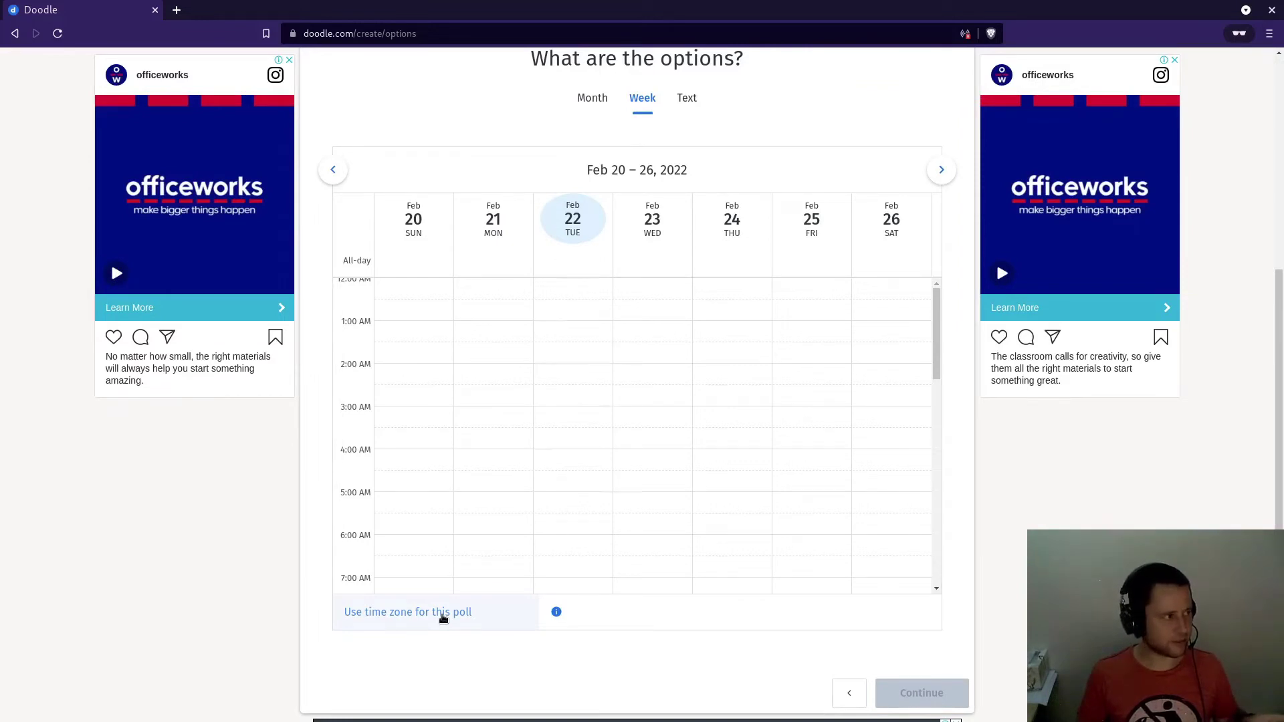
scroll(442, 618, "up", 1)
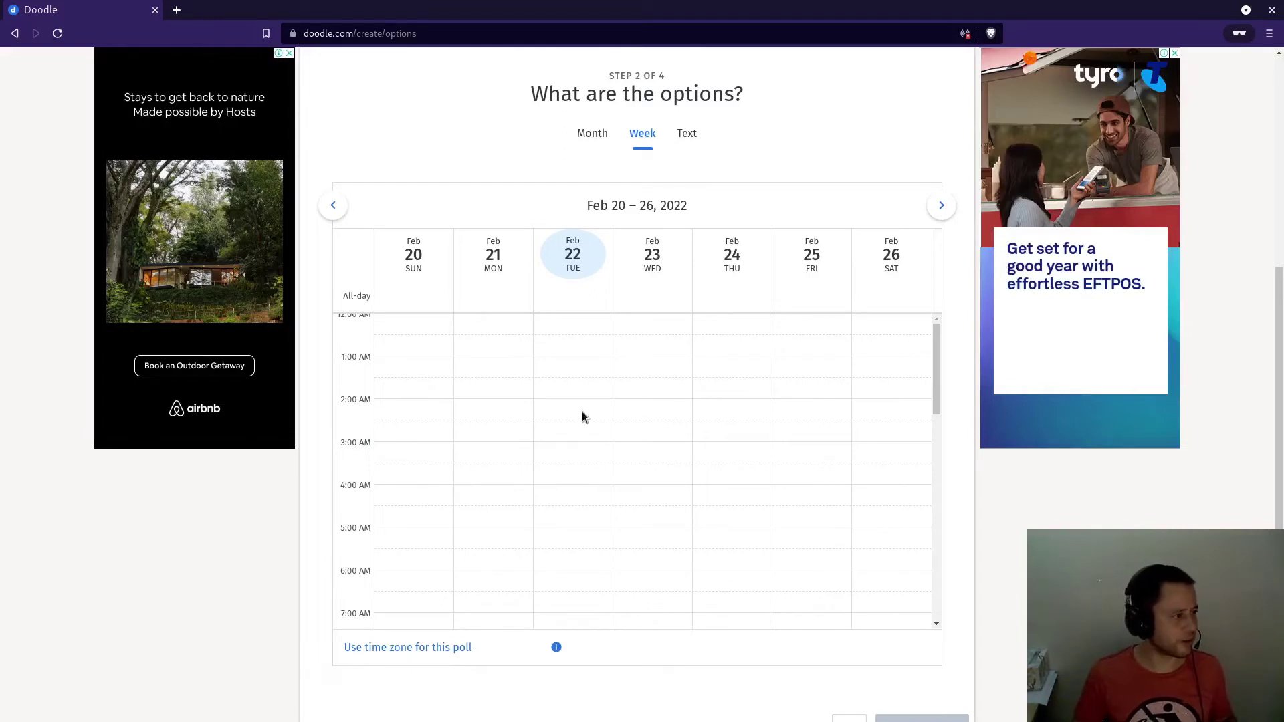
left_click_drag(587, 409, 562, 541)
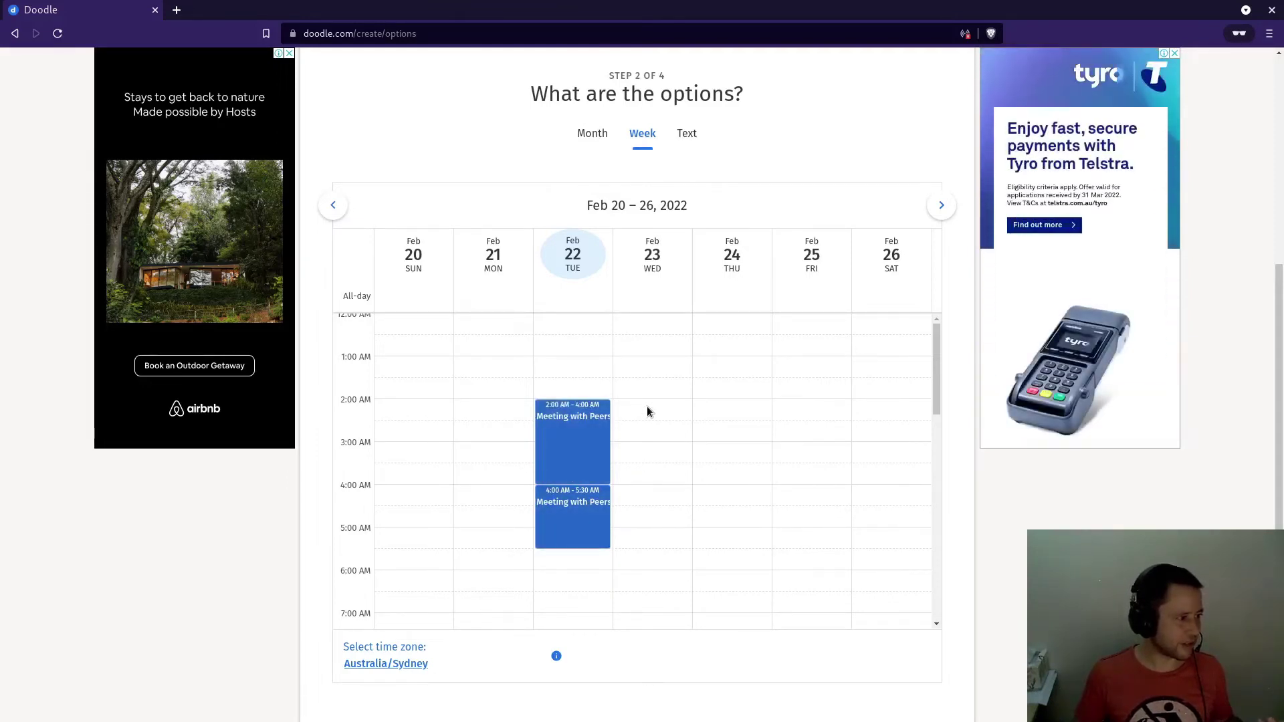
left_click_drag(647, 411, 595, 519)
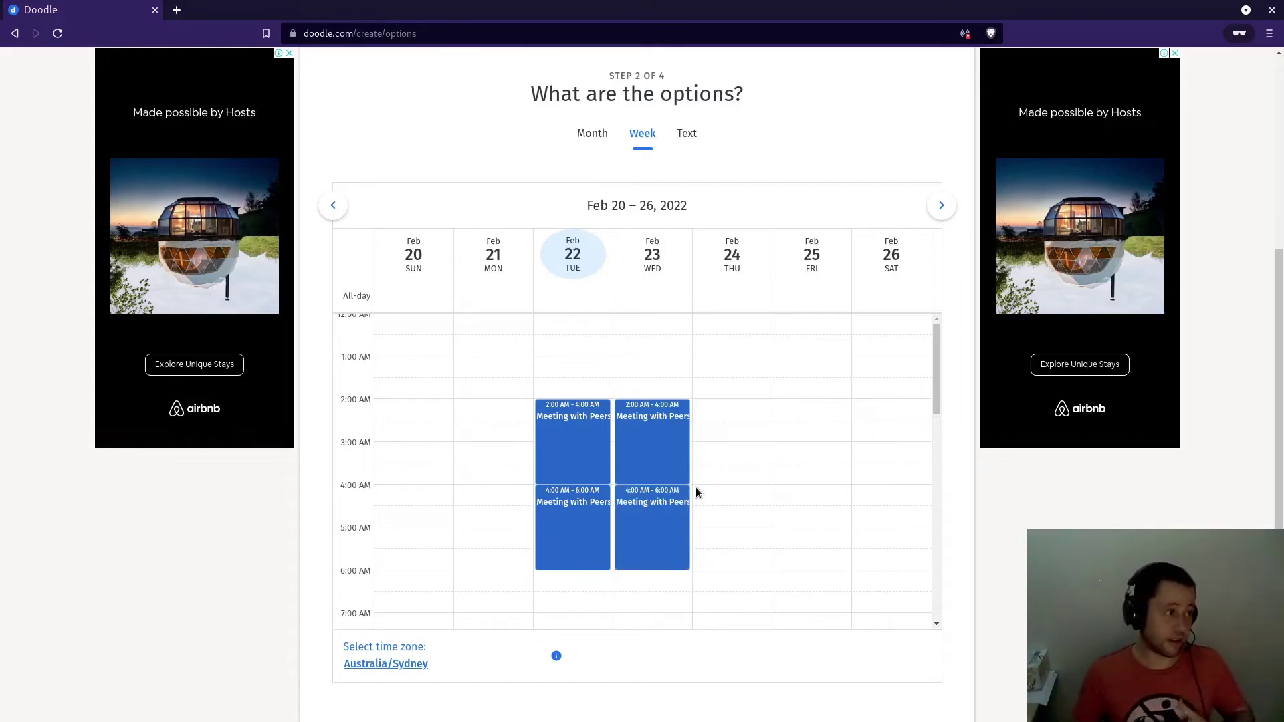
Add four consecutive one-hour slots from 2:00 AM to 6:00 AM on Thursday Feb 24.
left_click_drag(736, 400, 722, 560)
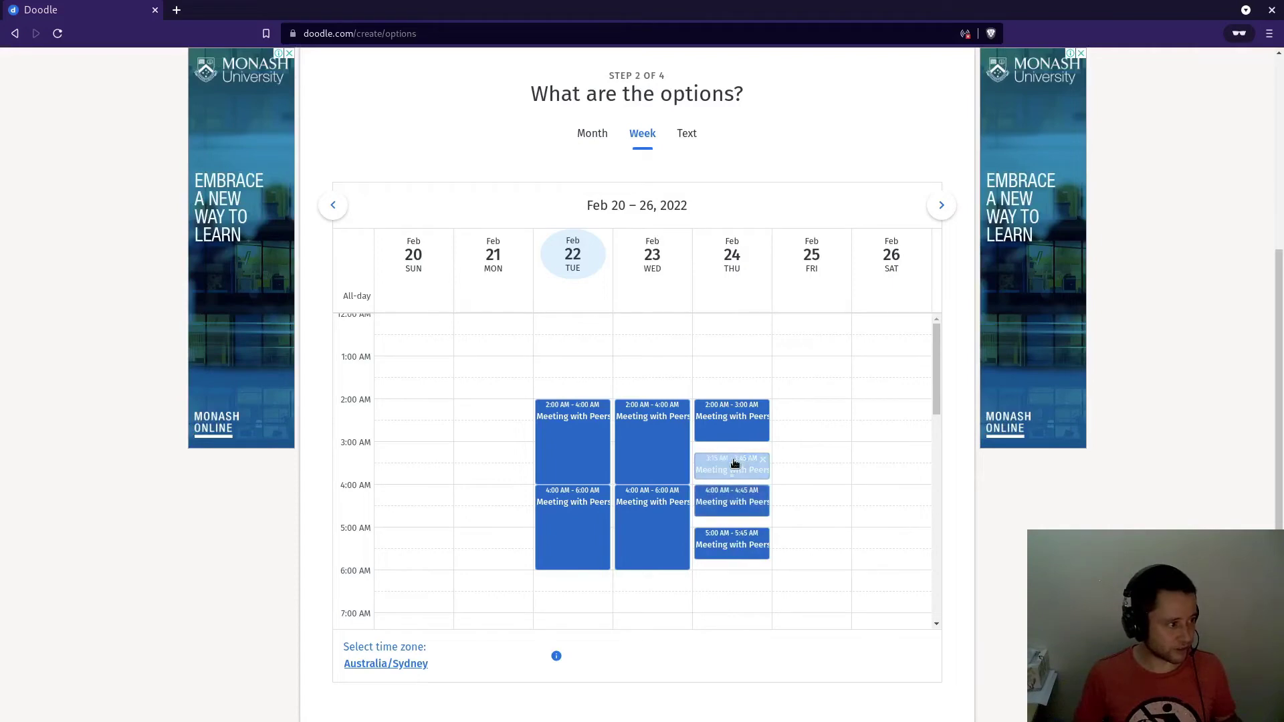
left_click_drag(735, 459, 736, 531)
mouse_move(735, 462)
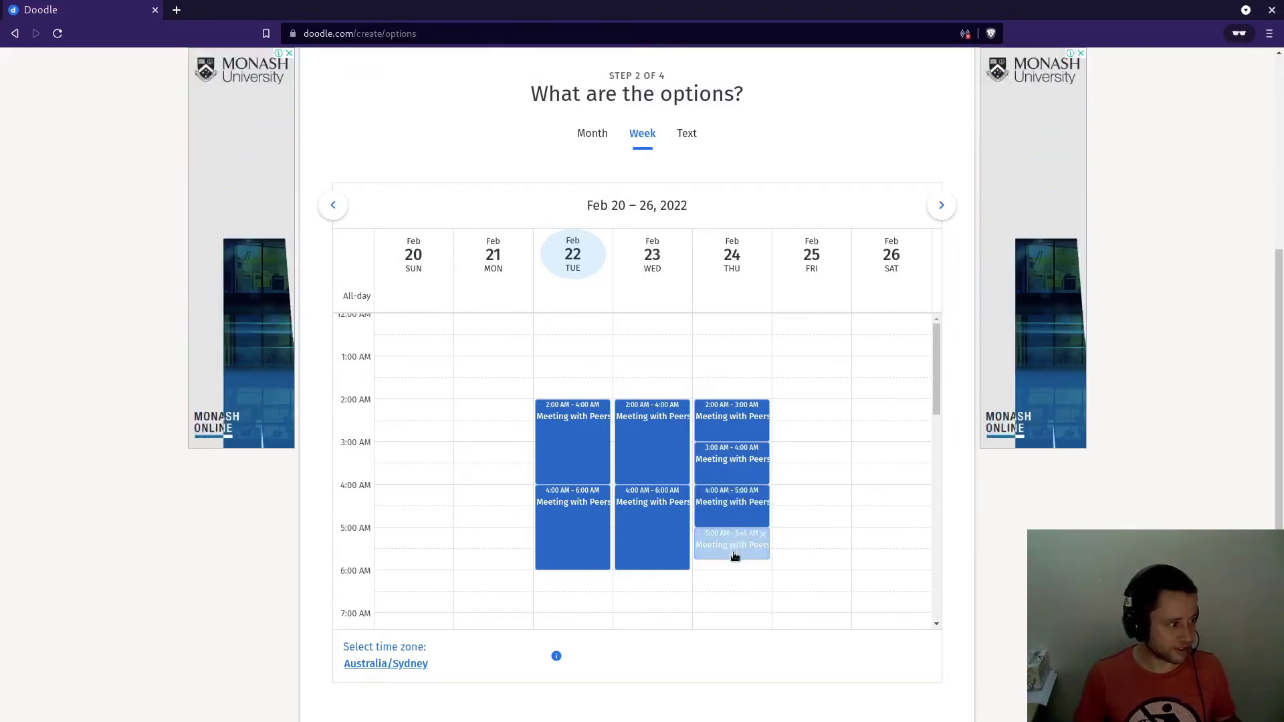
left_click_drag(732, 549, 733, 566)
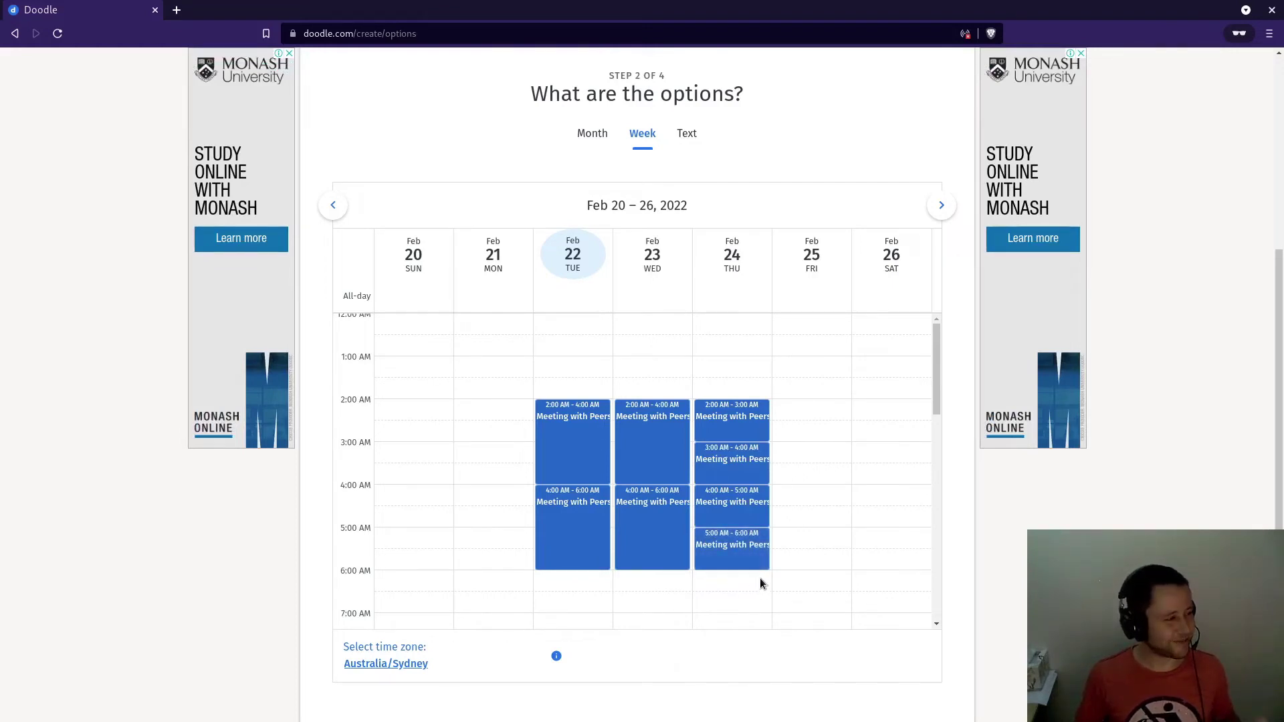
Remove the time zone from the poll and continue to the poll settings.
scroll(782, 514, "down", 3)
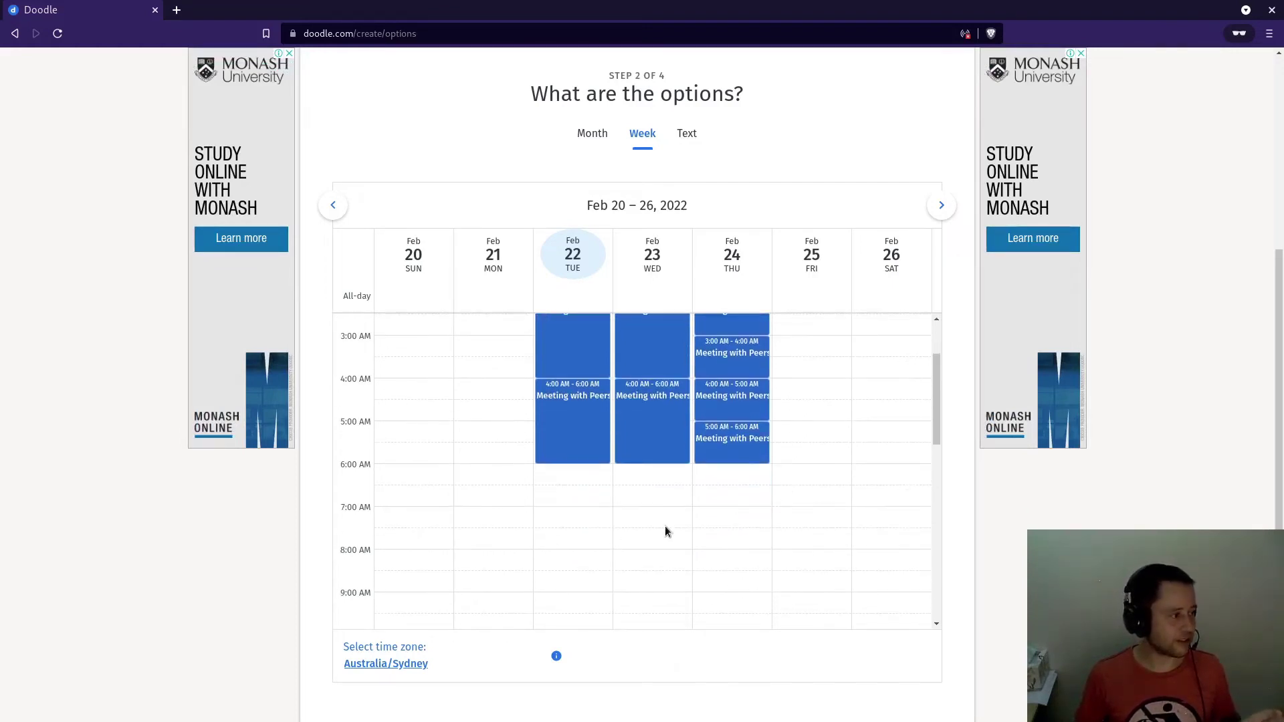
scroll(630, 510, "up", 2)
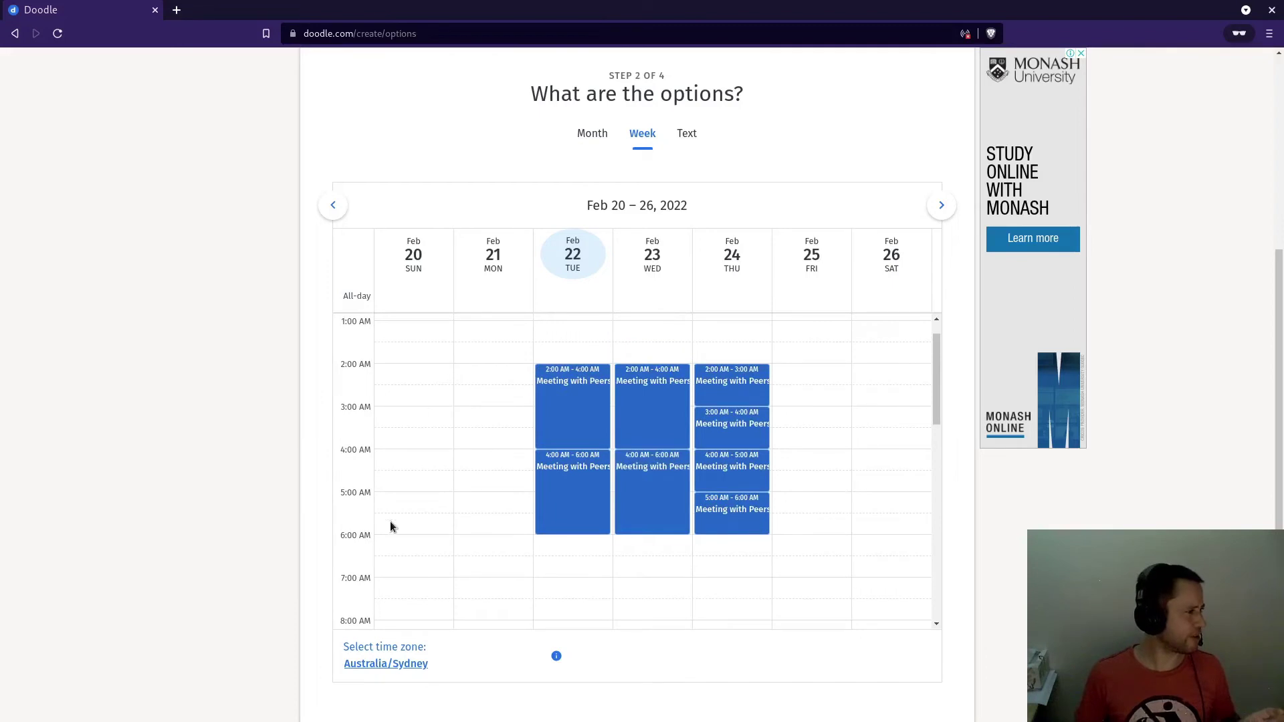
scroll(798, 468, "down", 3)
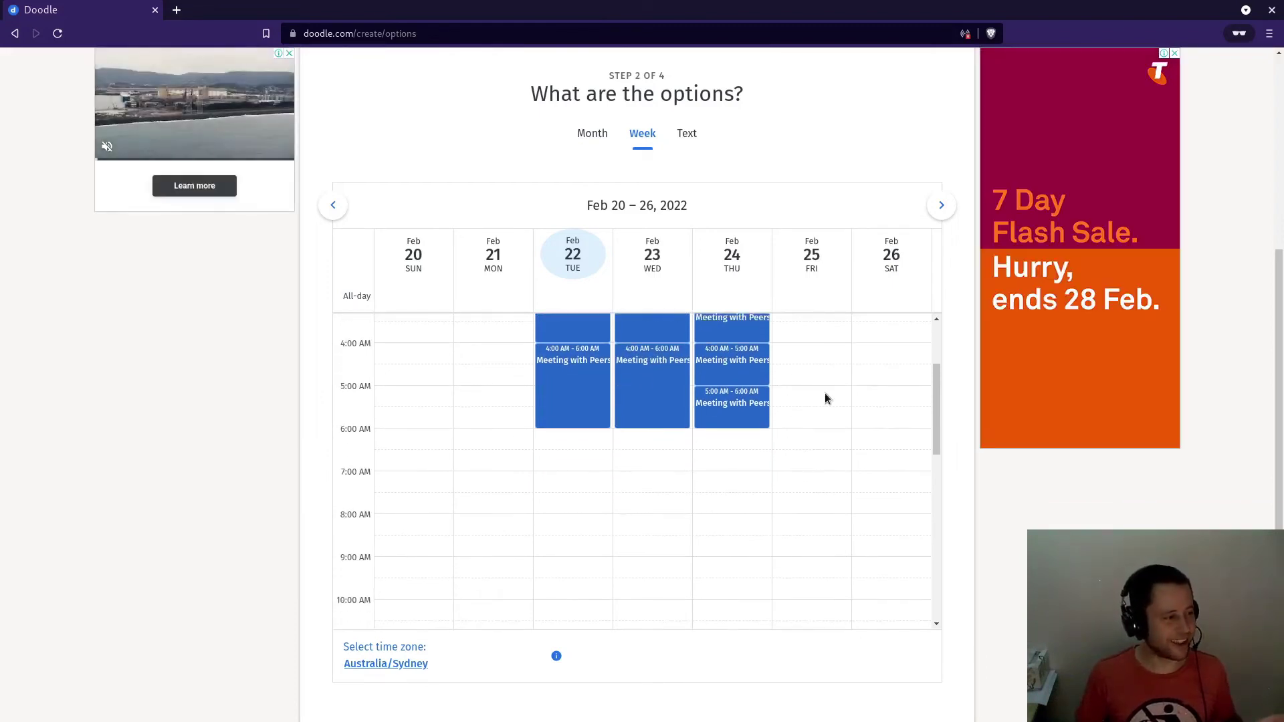
scroll(825, 392, "up", 2)
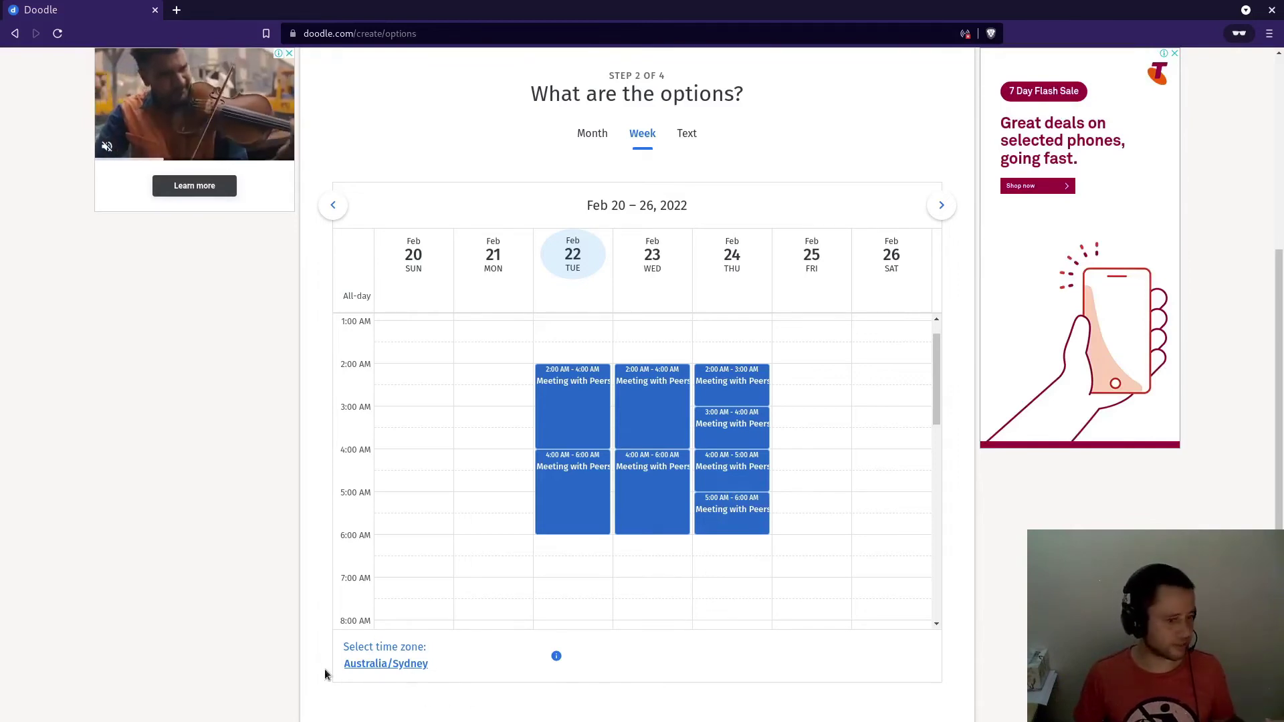
left_click(401, 661)
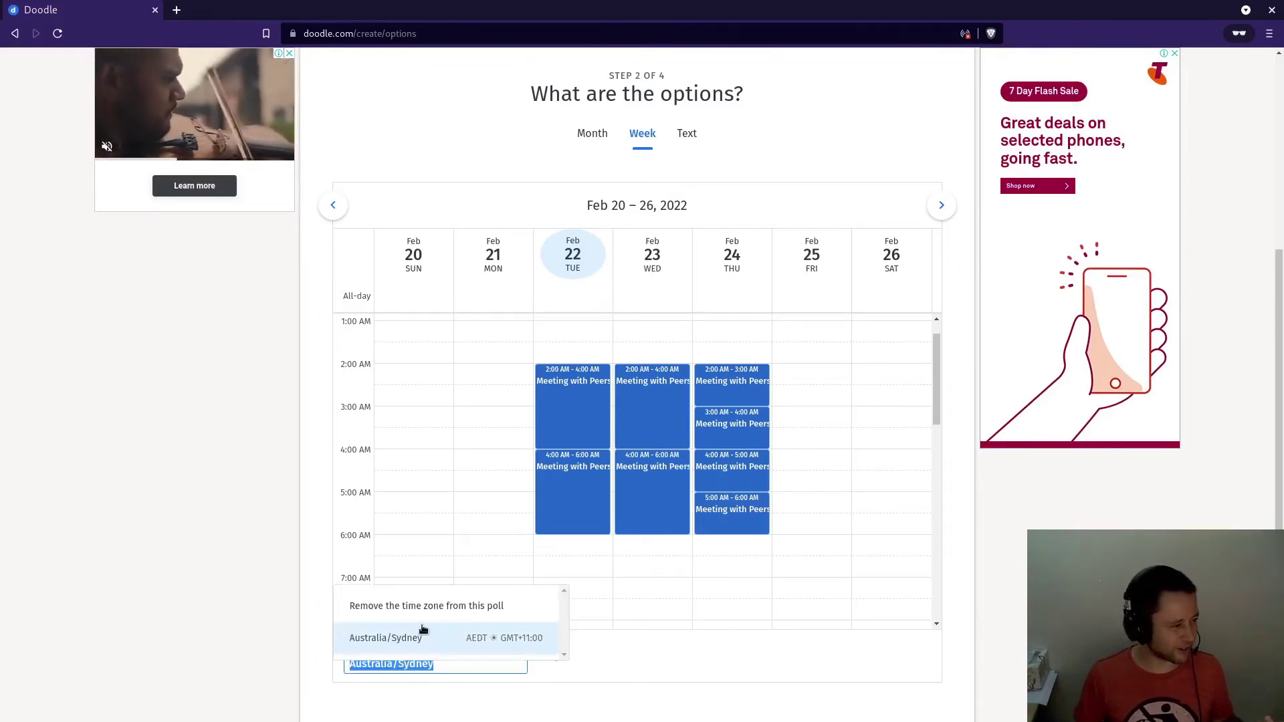
left_click(443, 542)
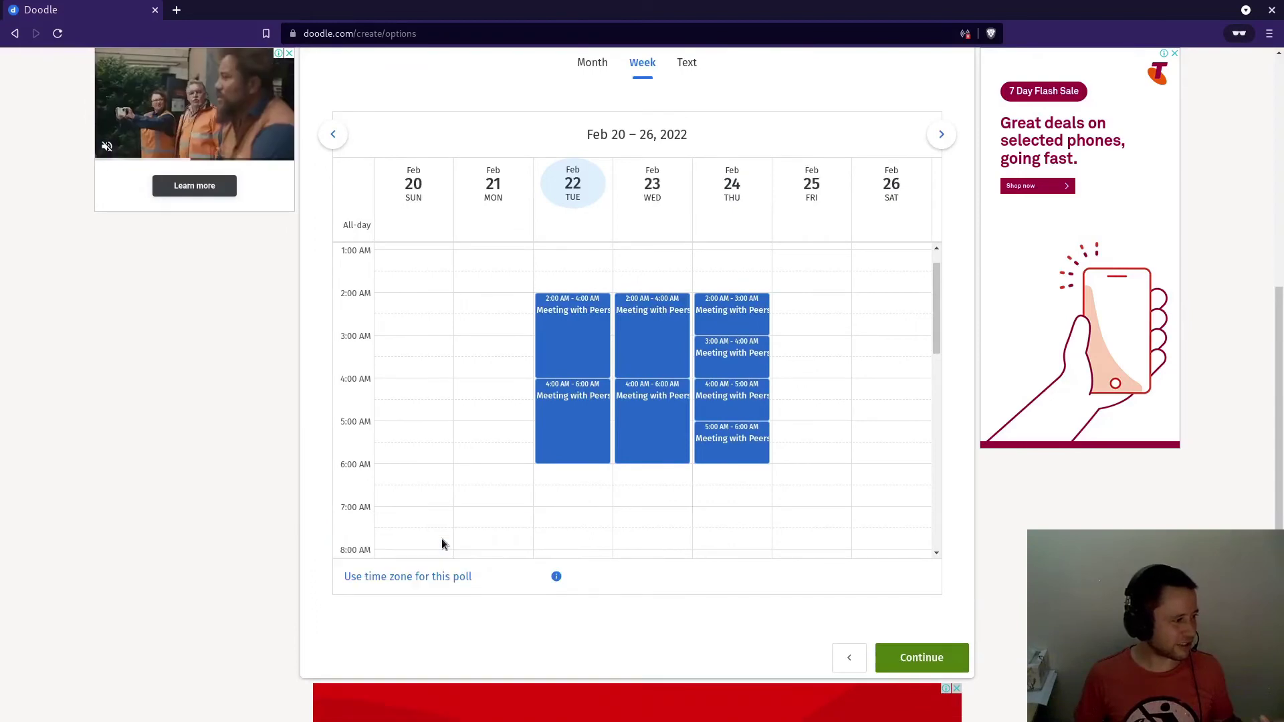
left_click(921, 658)
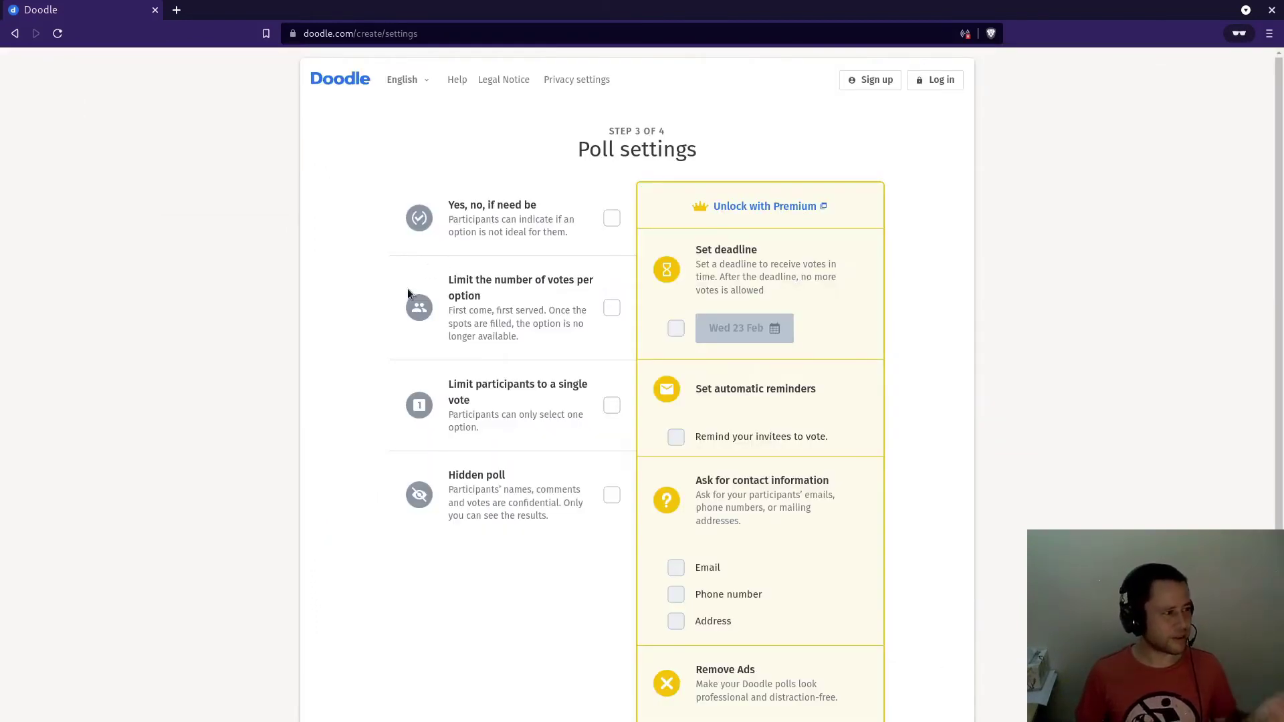
Review the poll settings, leave all of them switched off and continue to the organizer details.
scroll(398, 304, "down", 2)
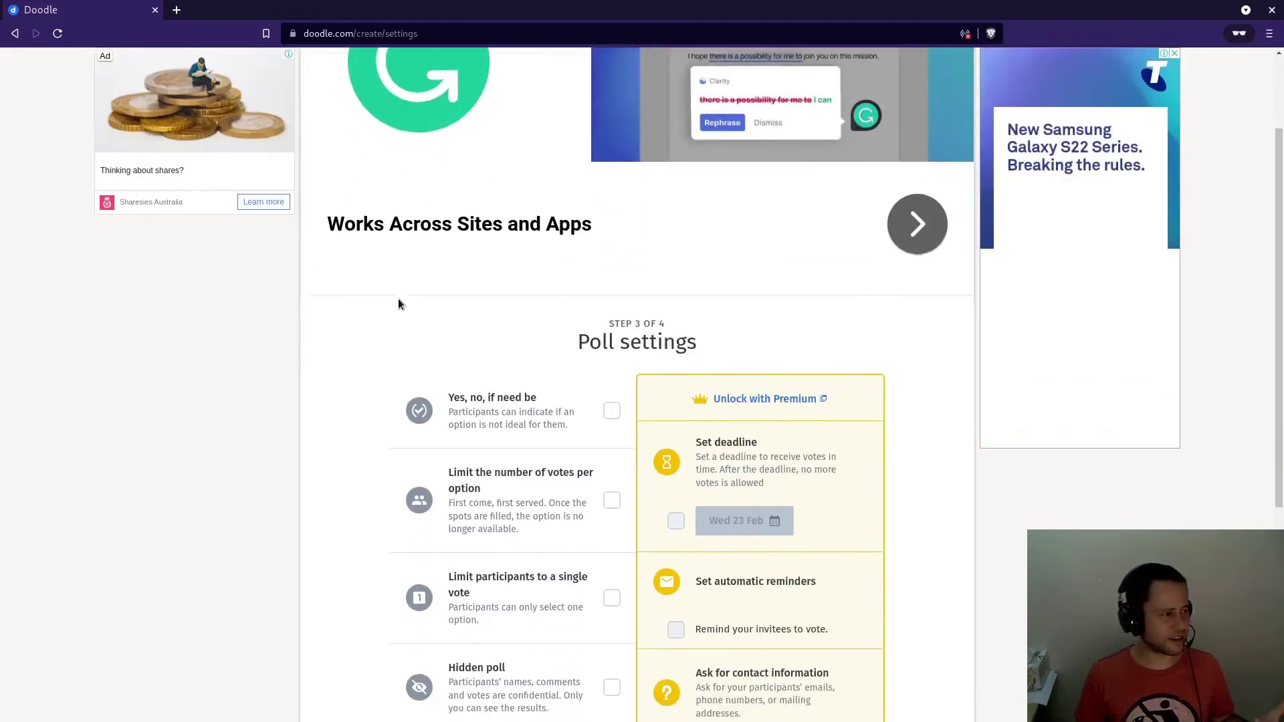
scroll(398, 305, "down", 2)
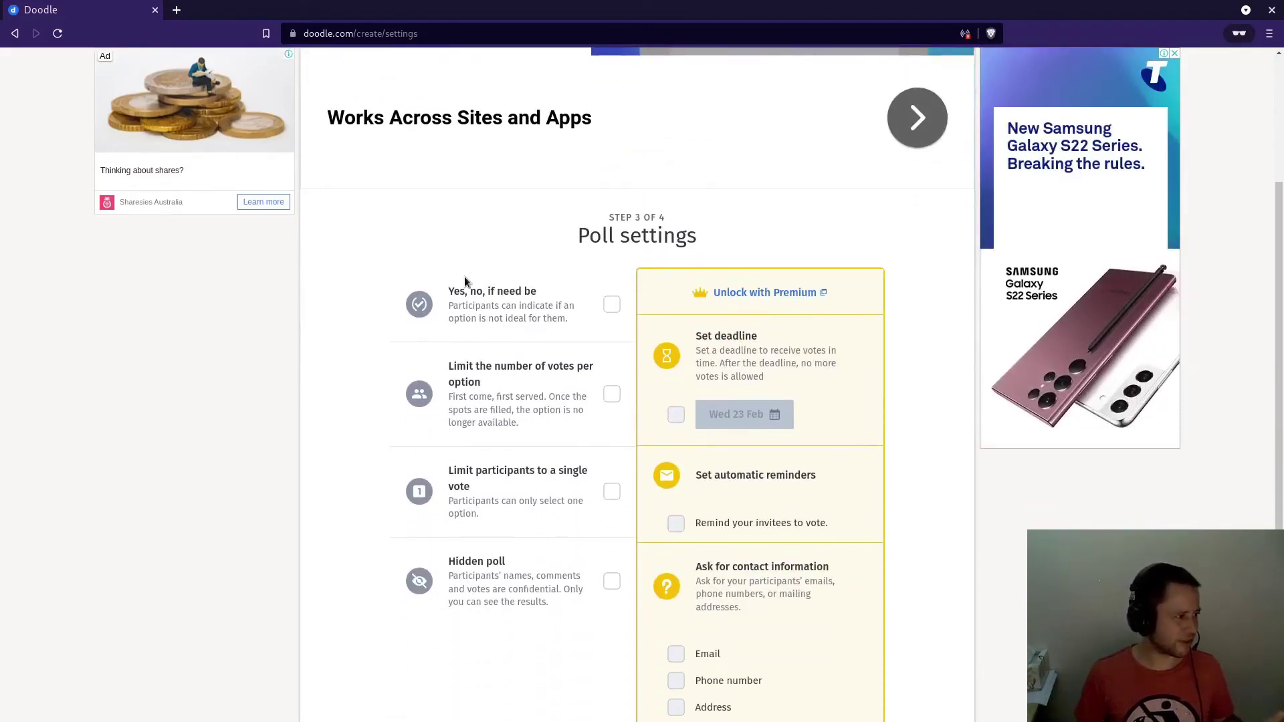
scroll(464, 275, "down", 4)
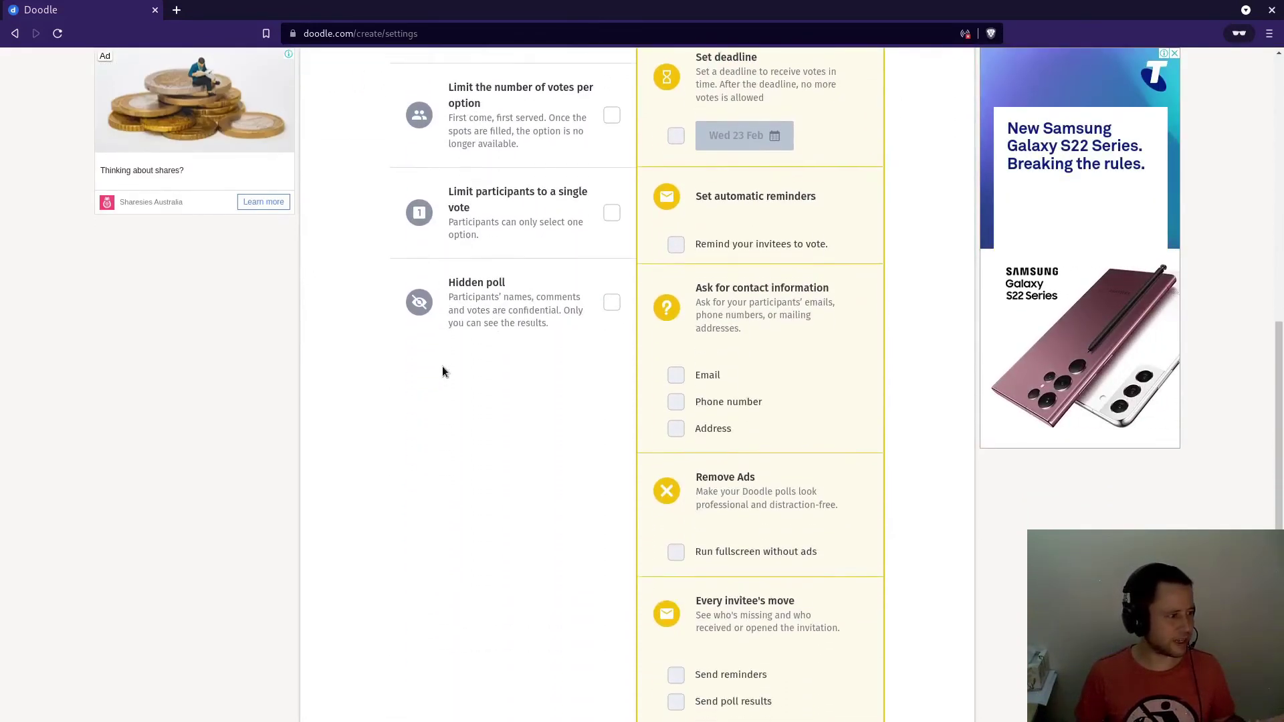
scroll(442, 367, "up", 2)
scroll(442, 367, "up", 1)
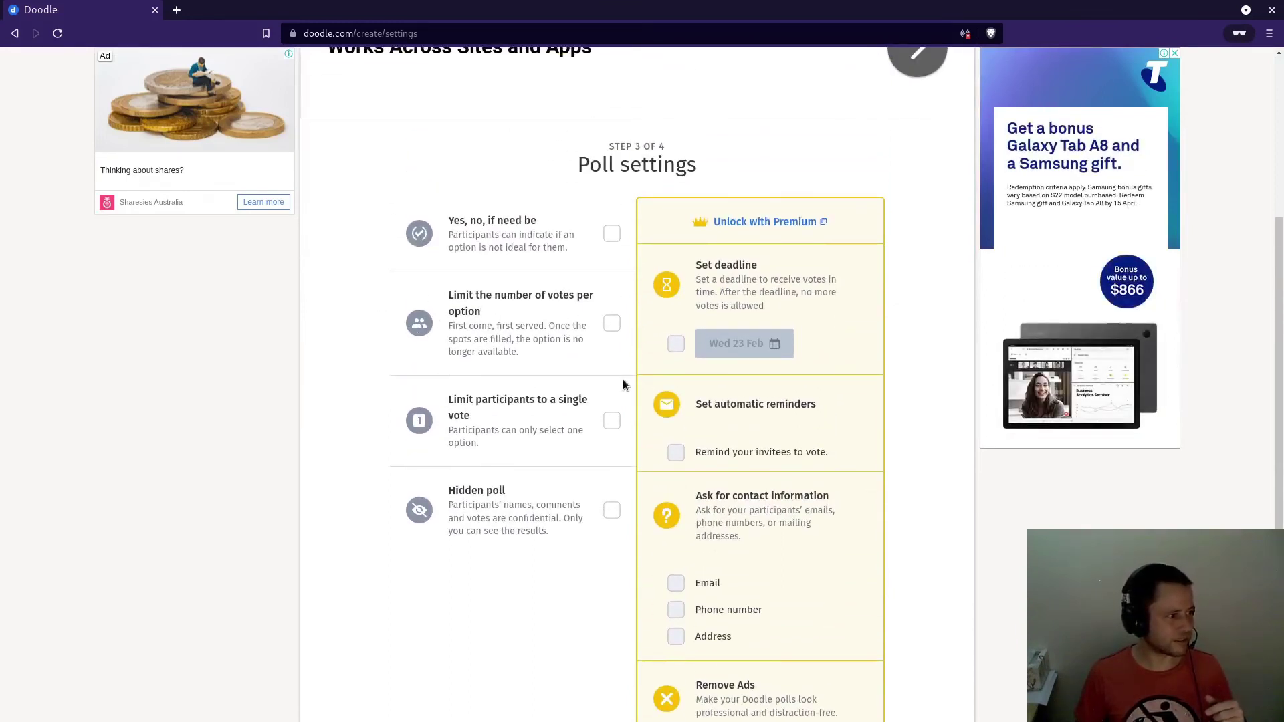
scroll(622, 379, "down", 1)
scroll(621, 383, "down", 2)
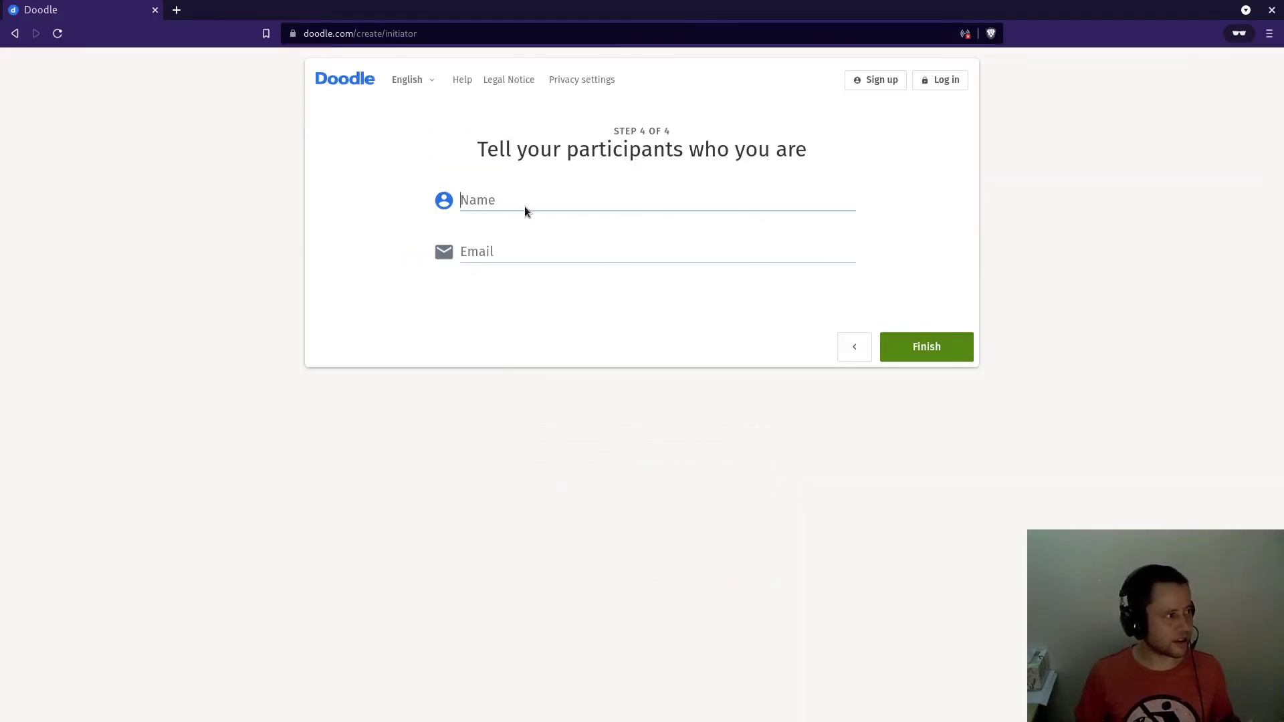
Enter the organizer's name and email address and finish creating the poll.
type("Gary")
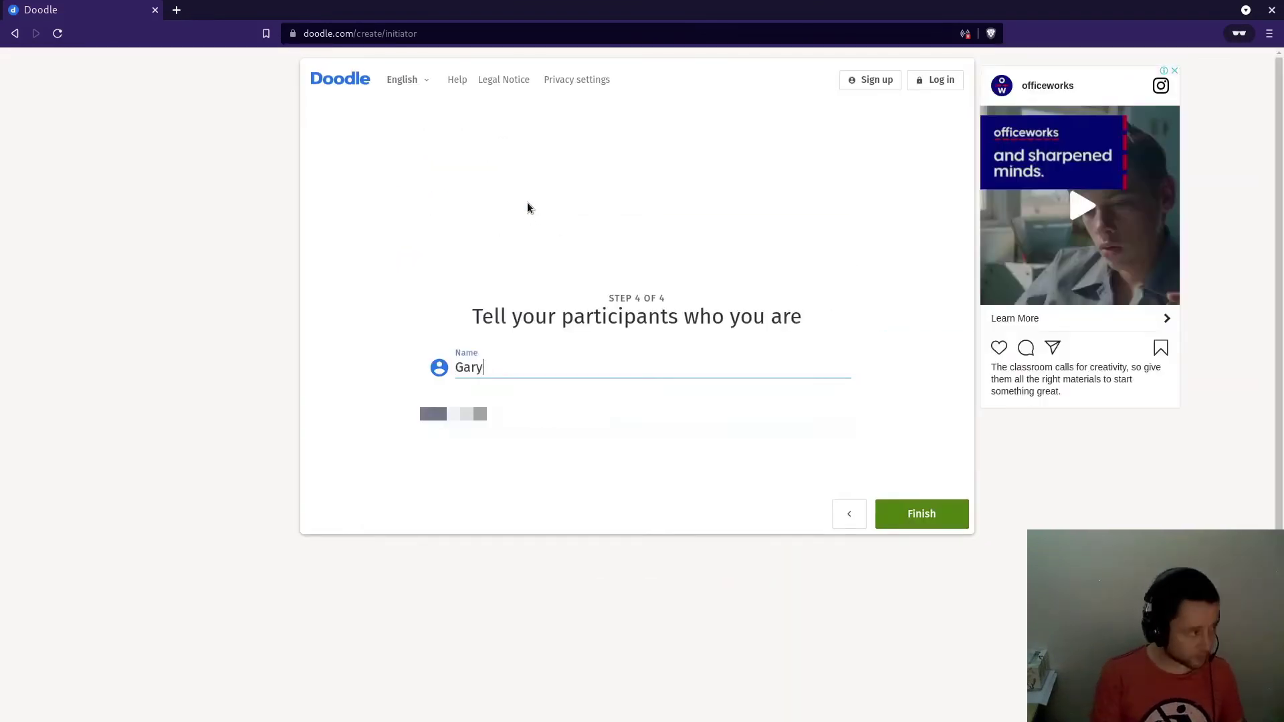
key("Tab")
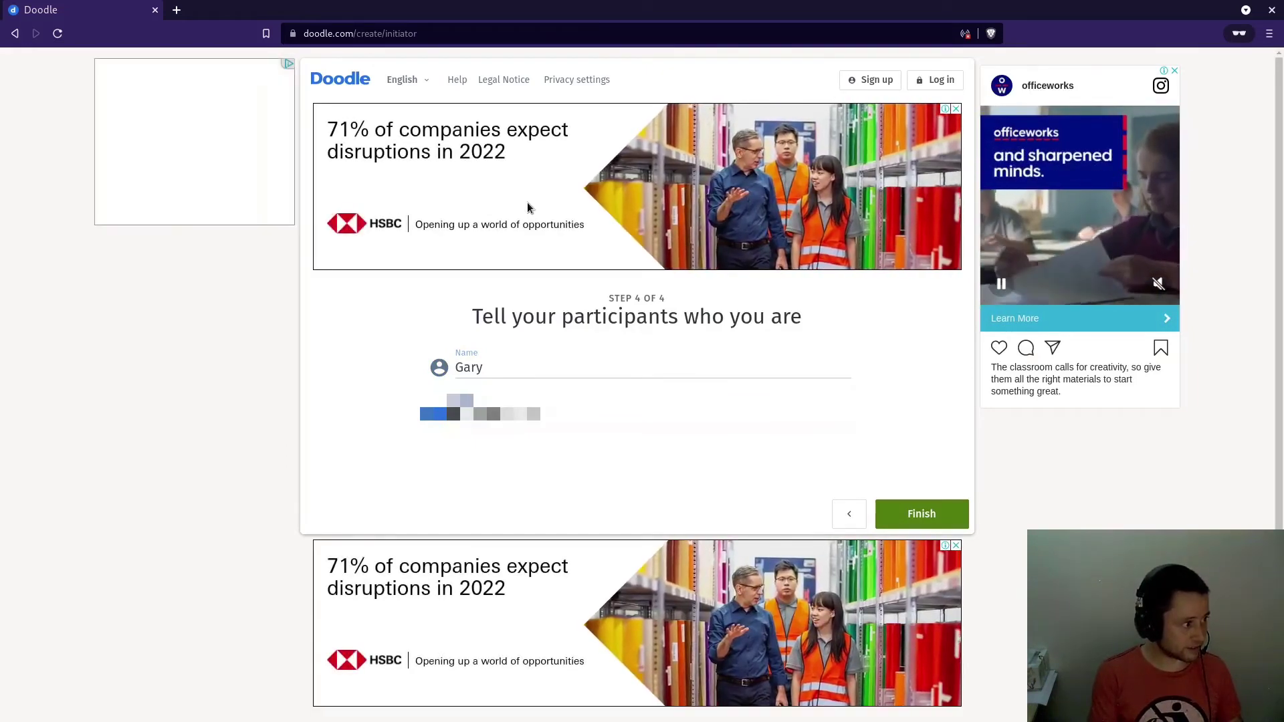
type("...")
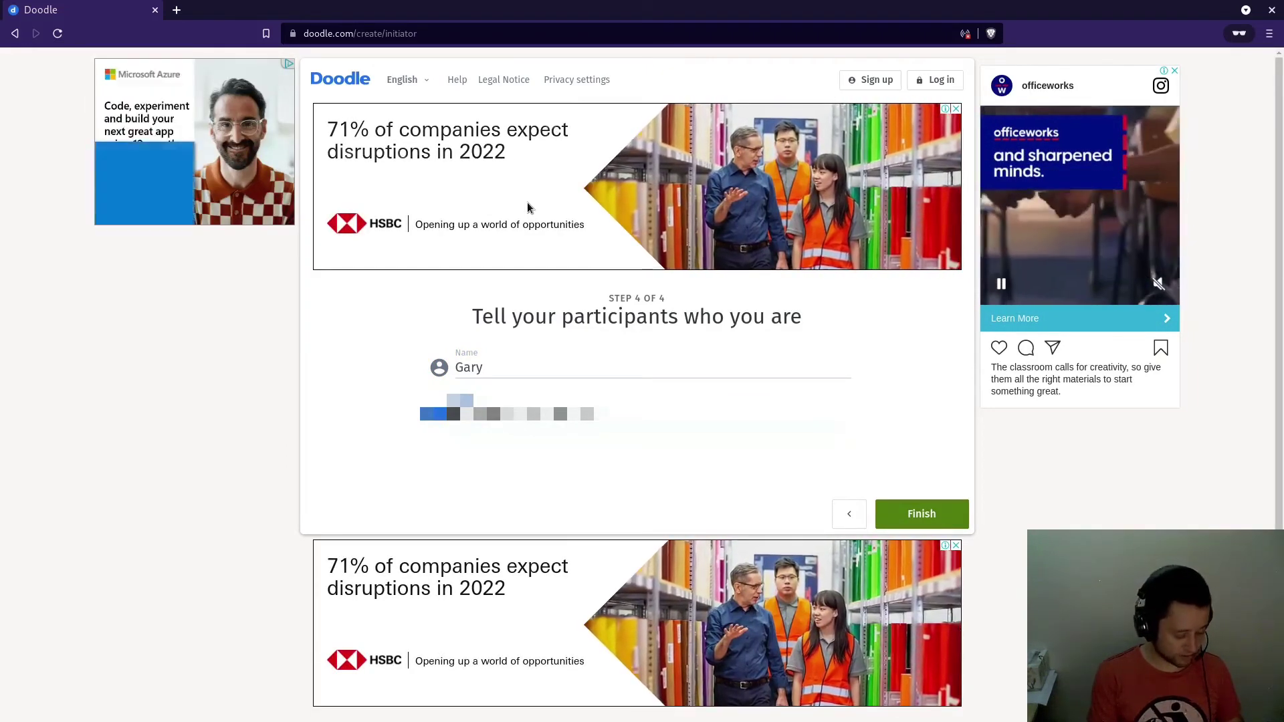
type("...")
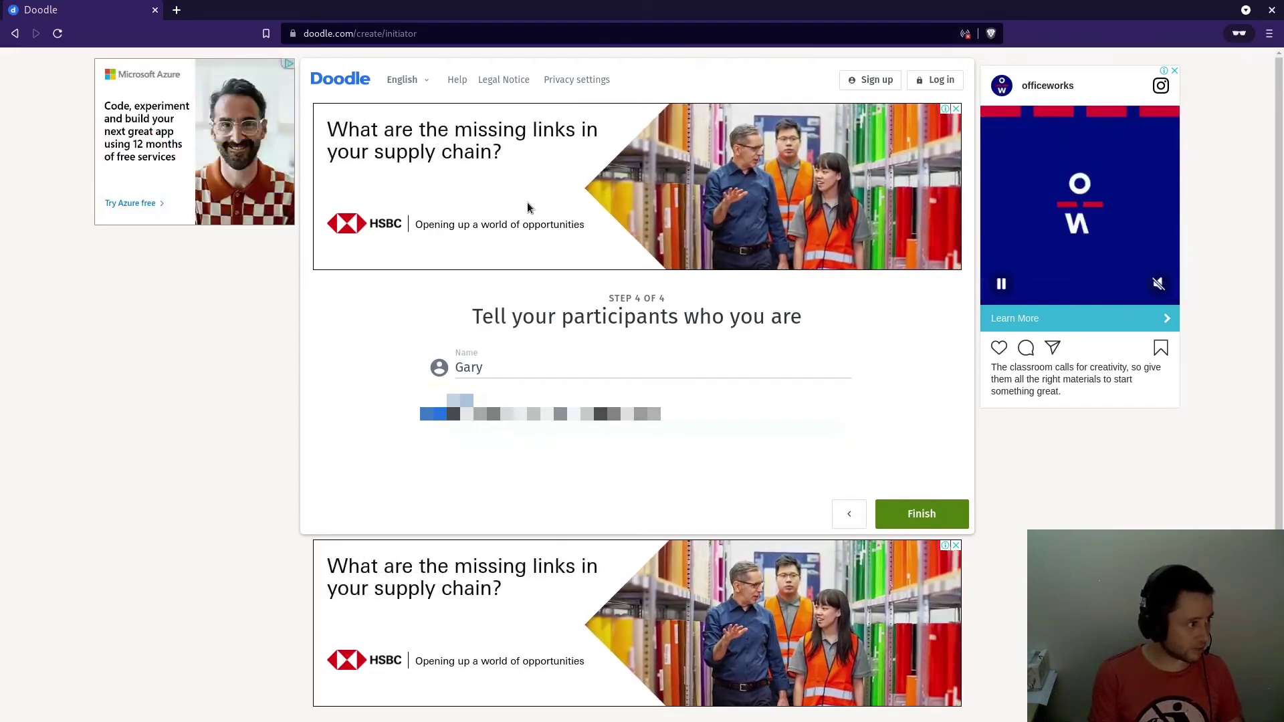
left_click(931, 523)
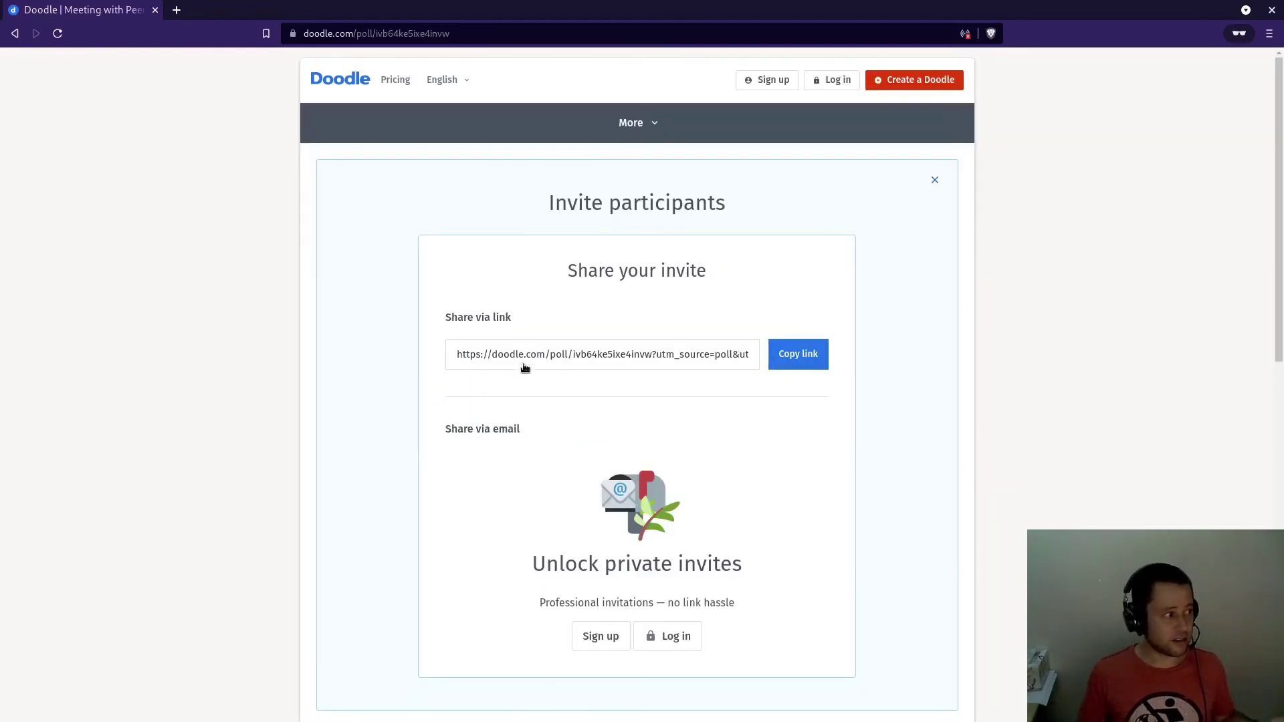
Copy the poll's invitation link and open it in the browser.
left_click(798, 361)
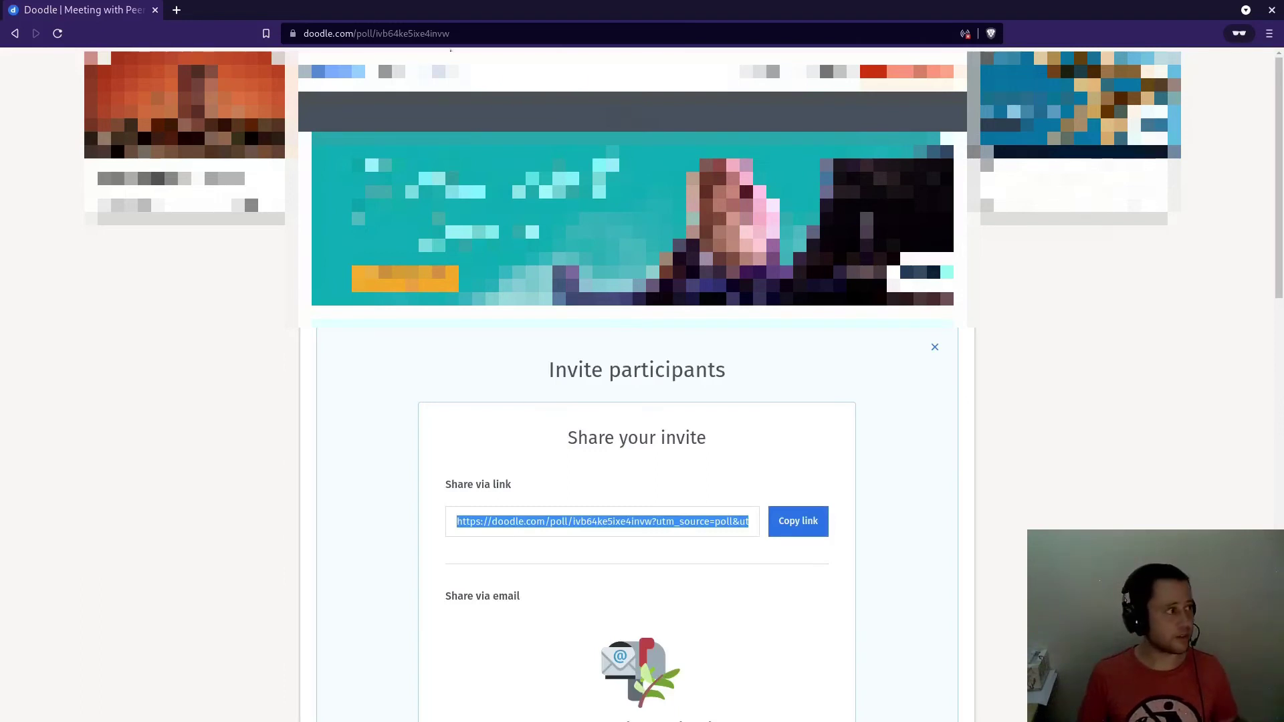
left_click(473, 38)
key("ctrl+v")
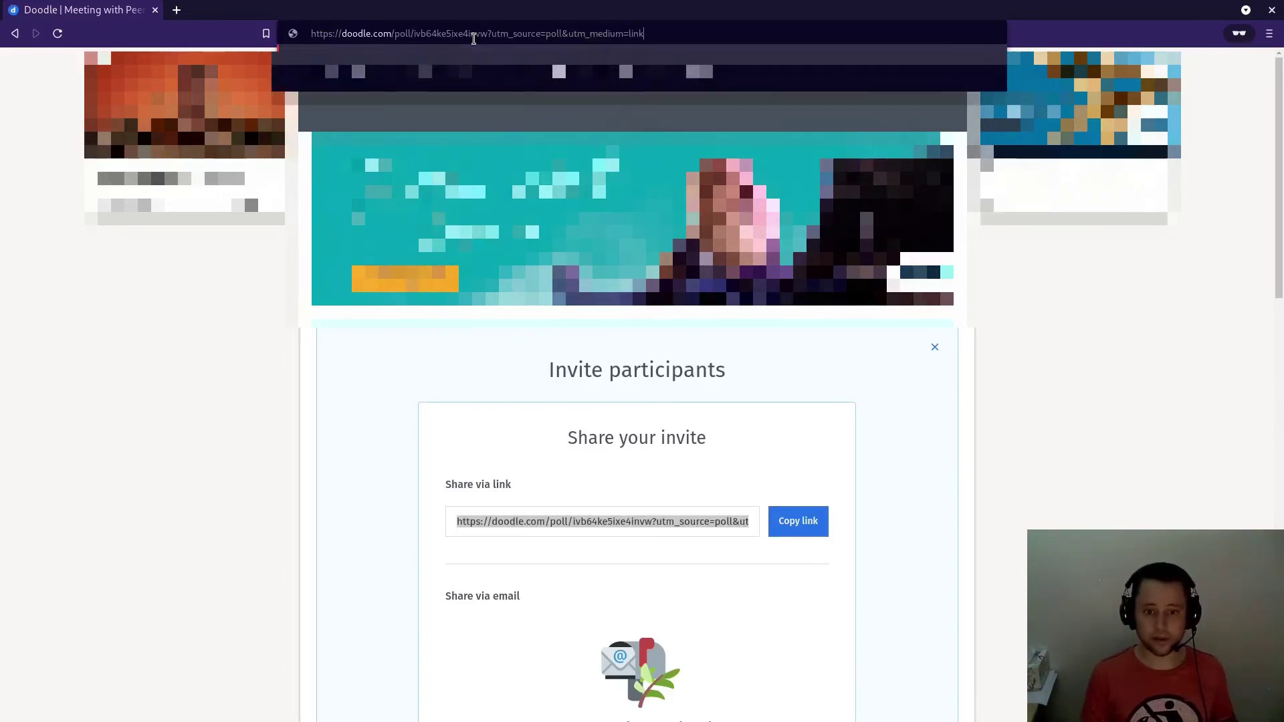
key("Return")
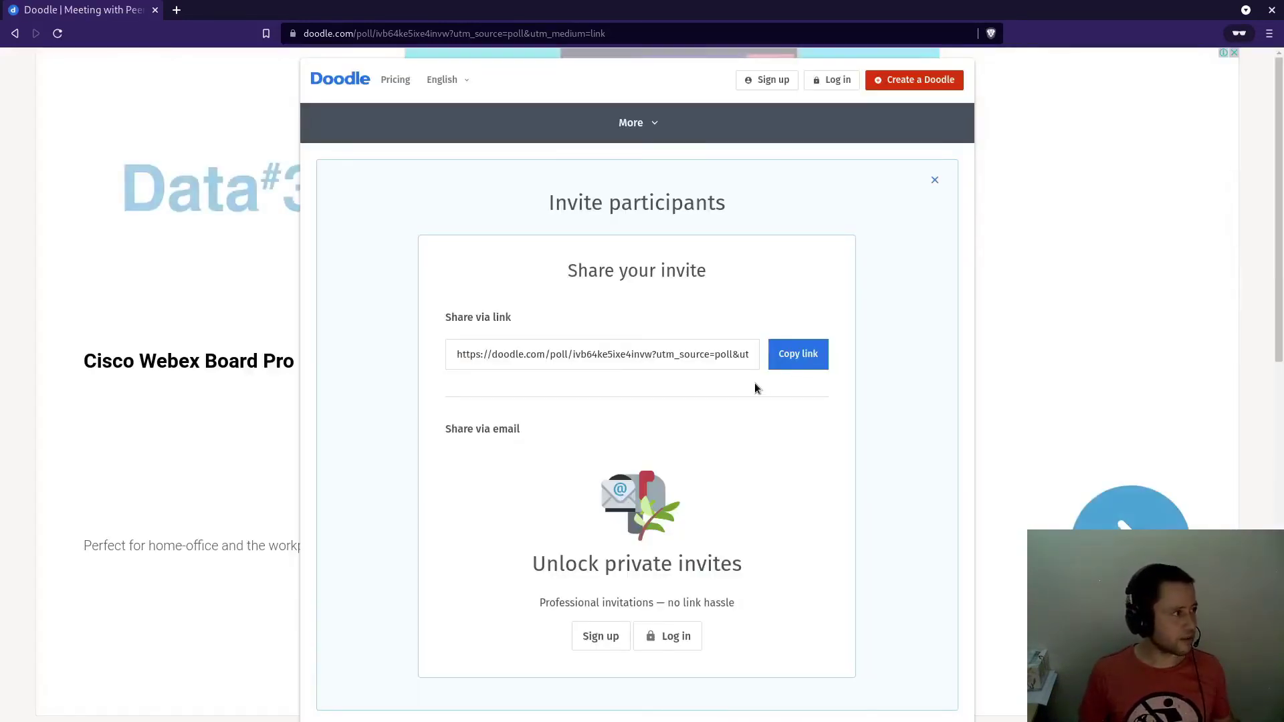
scroll(755, 387, "down", 2)
scroll(754, 388, "down", 7)
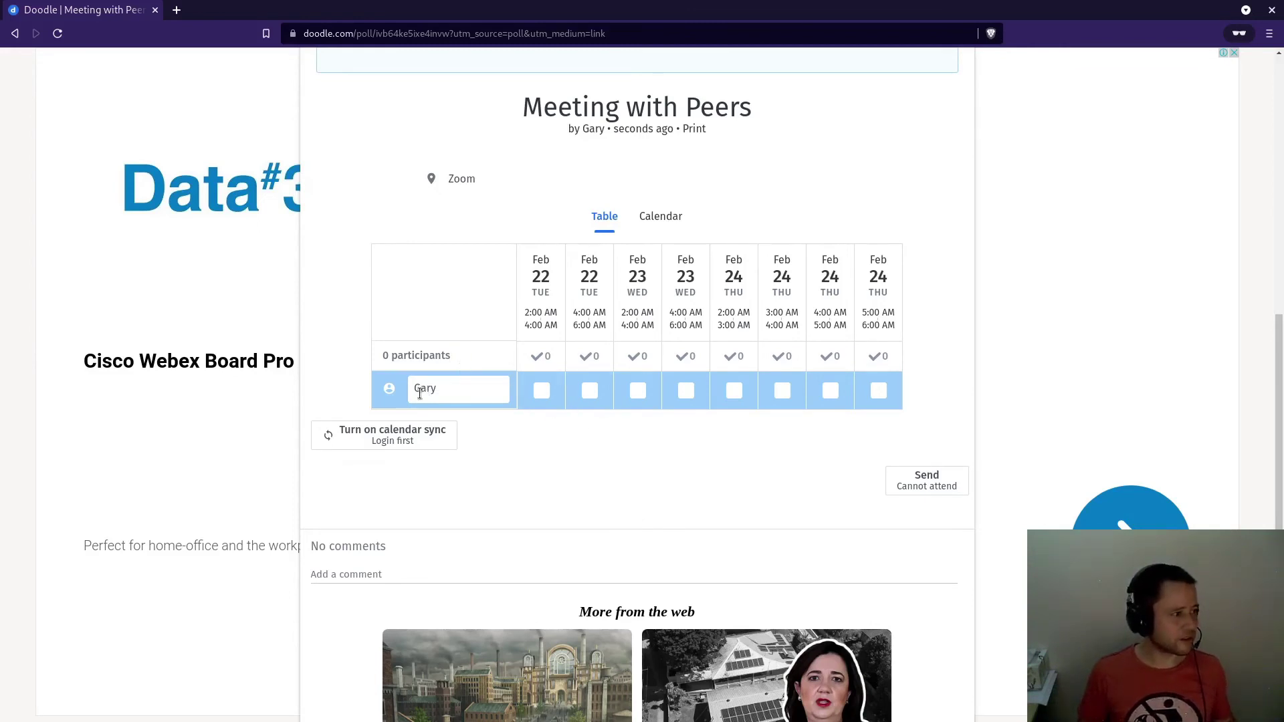
left_click(449, 393)
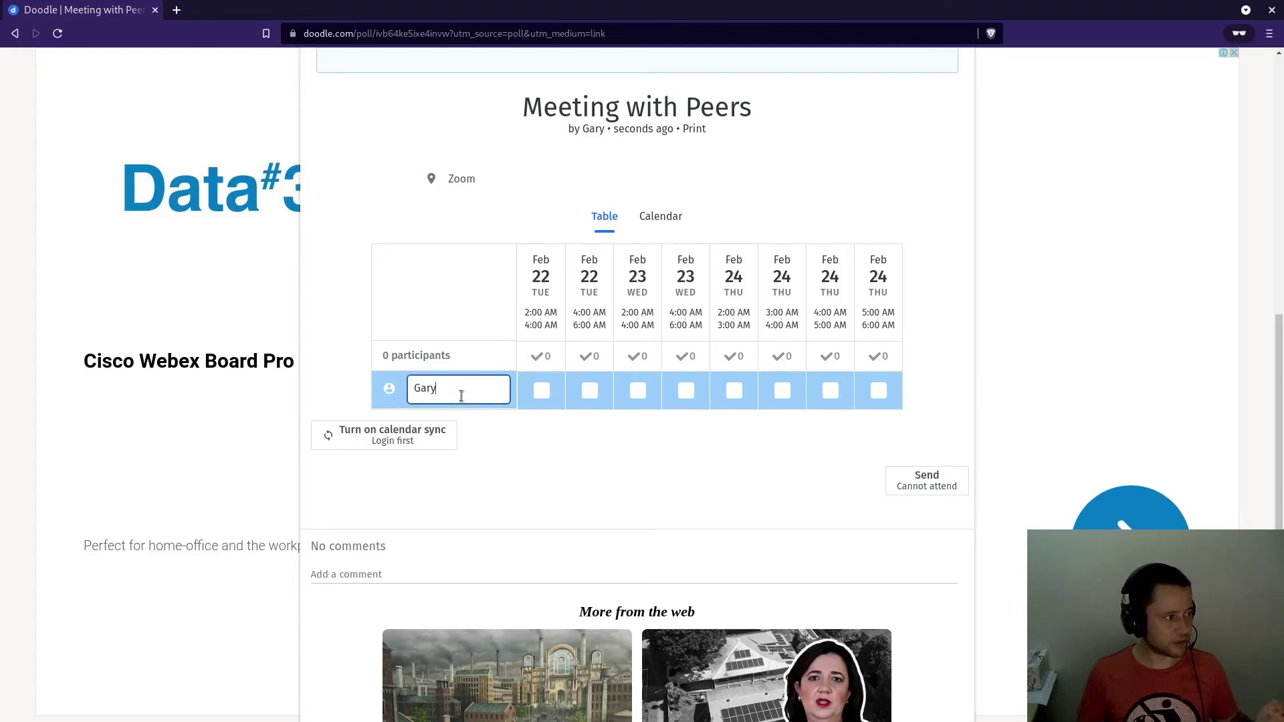
type("(maybe")
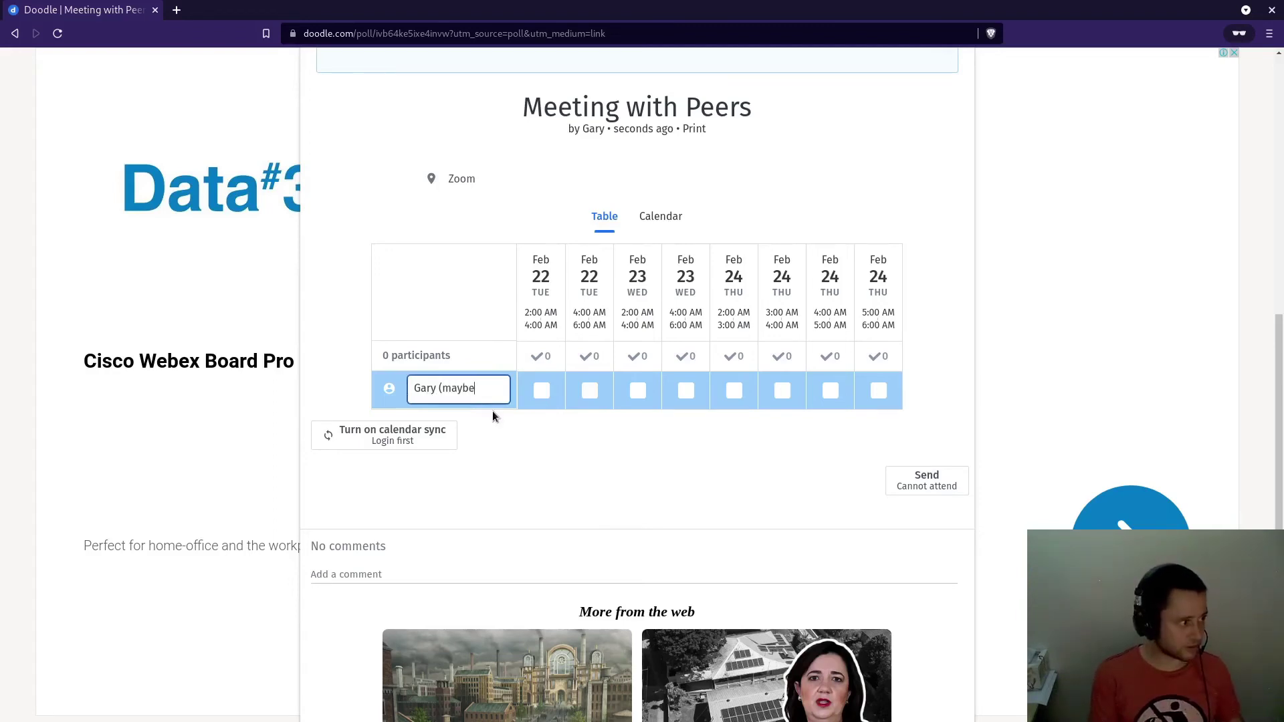
key("ctrl+shift+Left")
key("BackSpace")
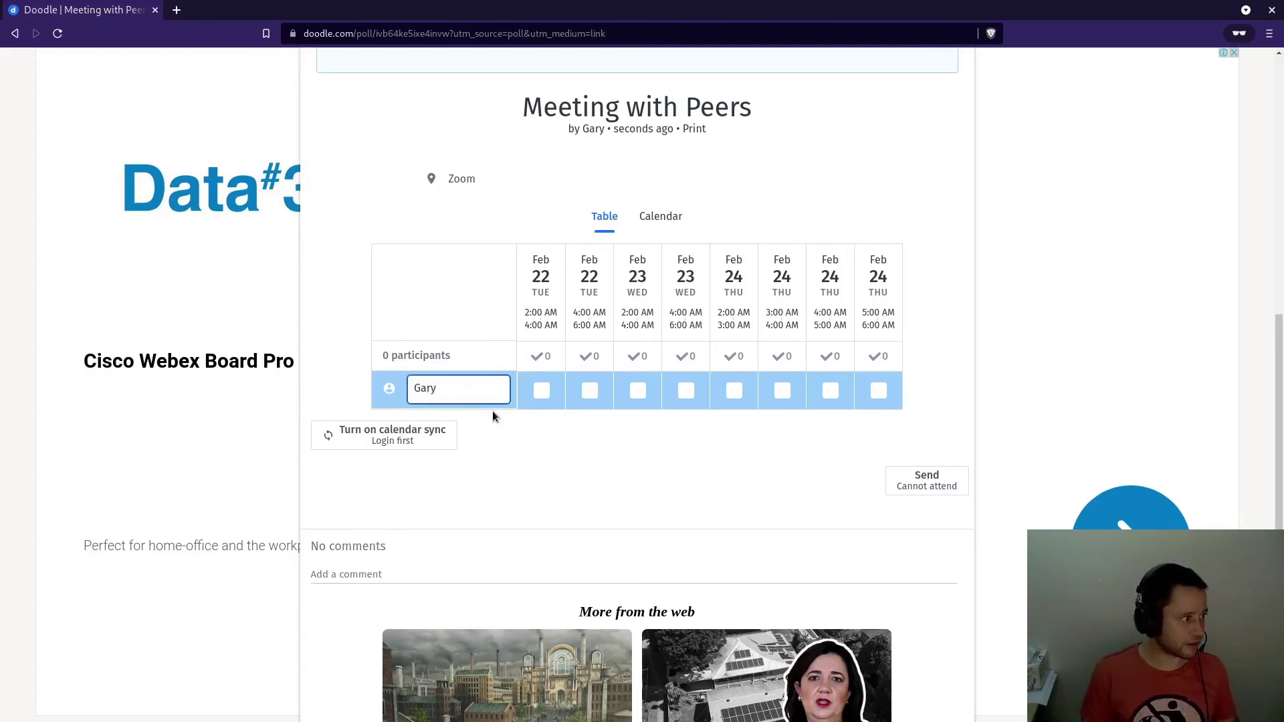
Vote for the 4:00–6:00 AM slots on Feb 22 and 23 and the three Feb 24 slots between 3:00 and 6:00 AM, and submit the vote.
left_click(589, 390)
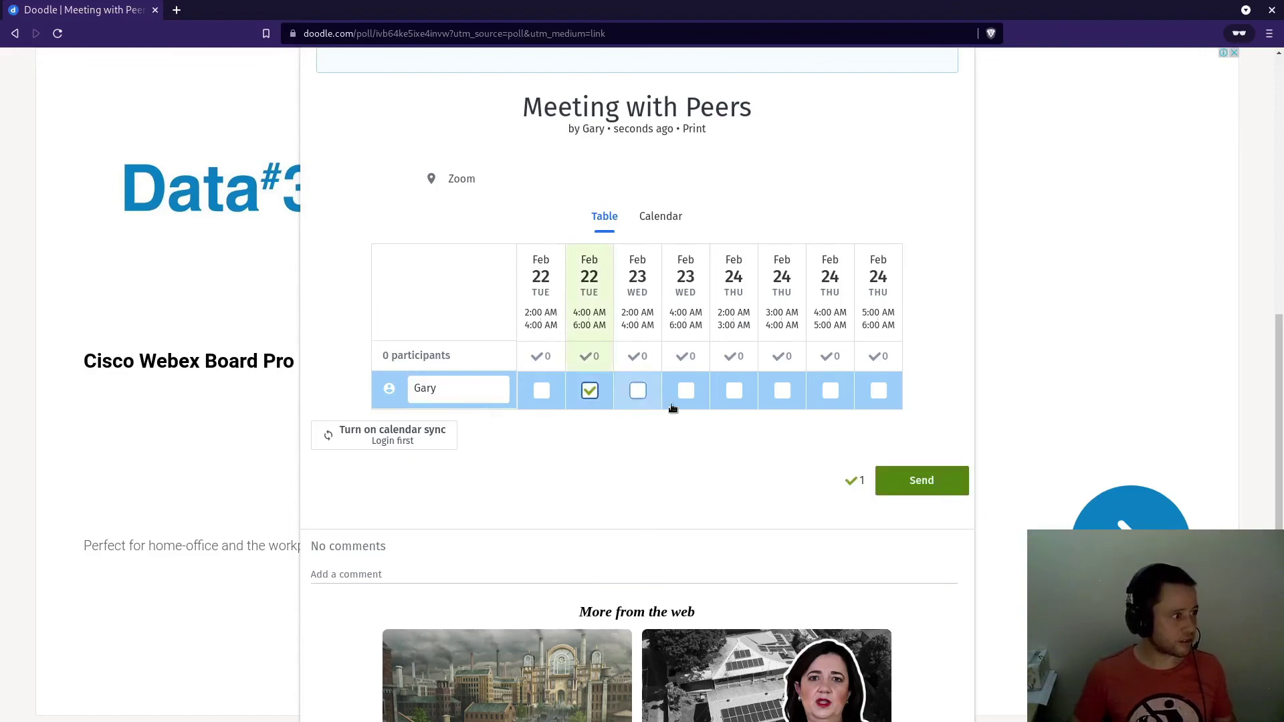
left_click(685, 391)
left_click(782, 390)
left_click(829, 391)
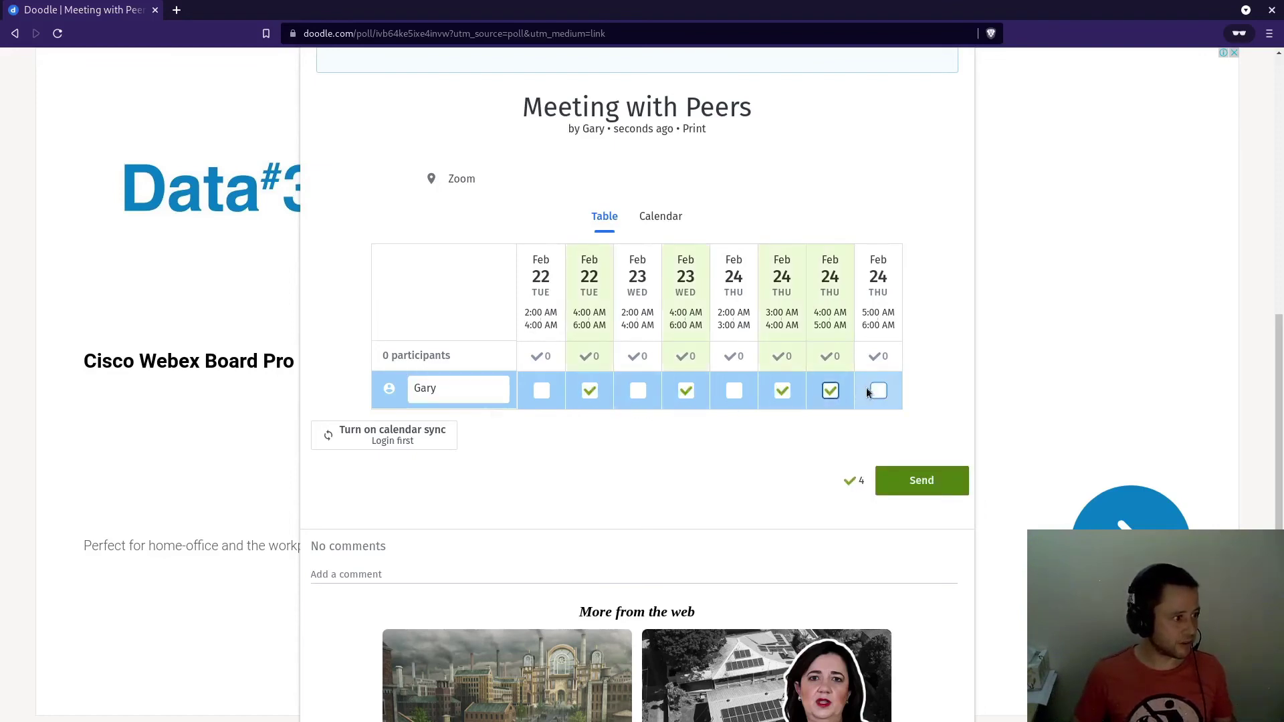
left_click(878, 391)
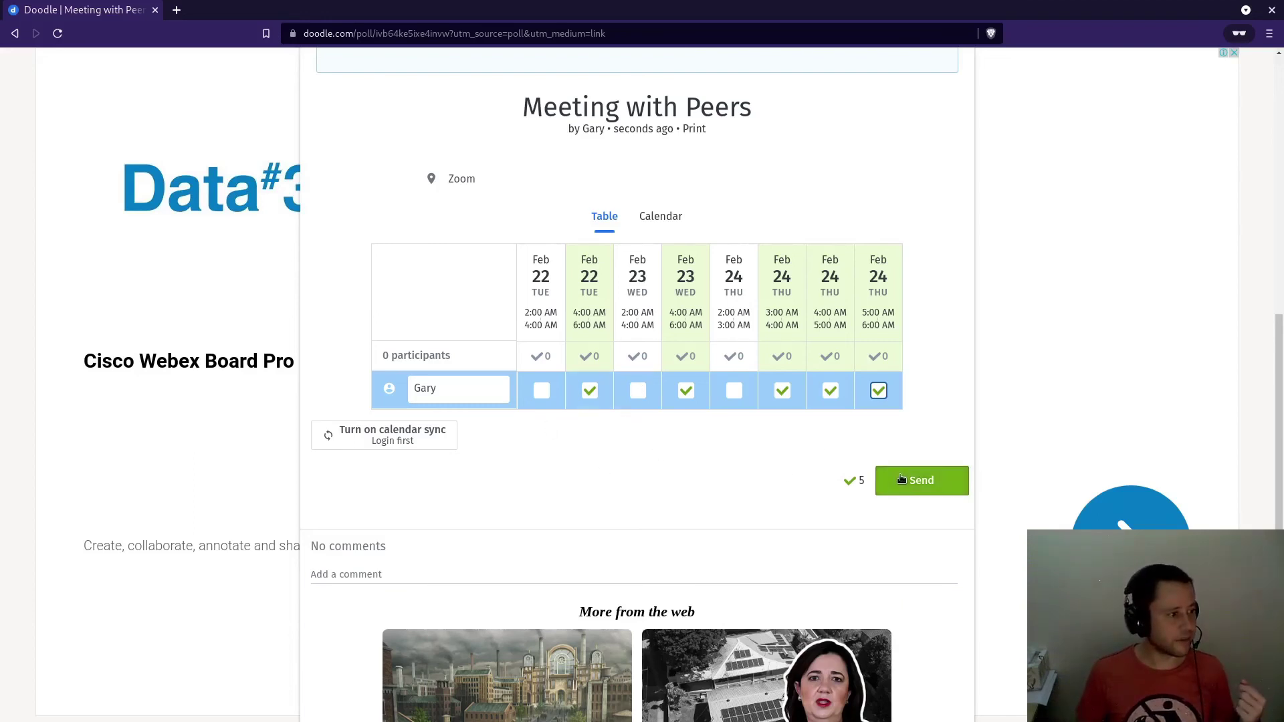
left_click(916, 492)
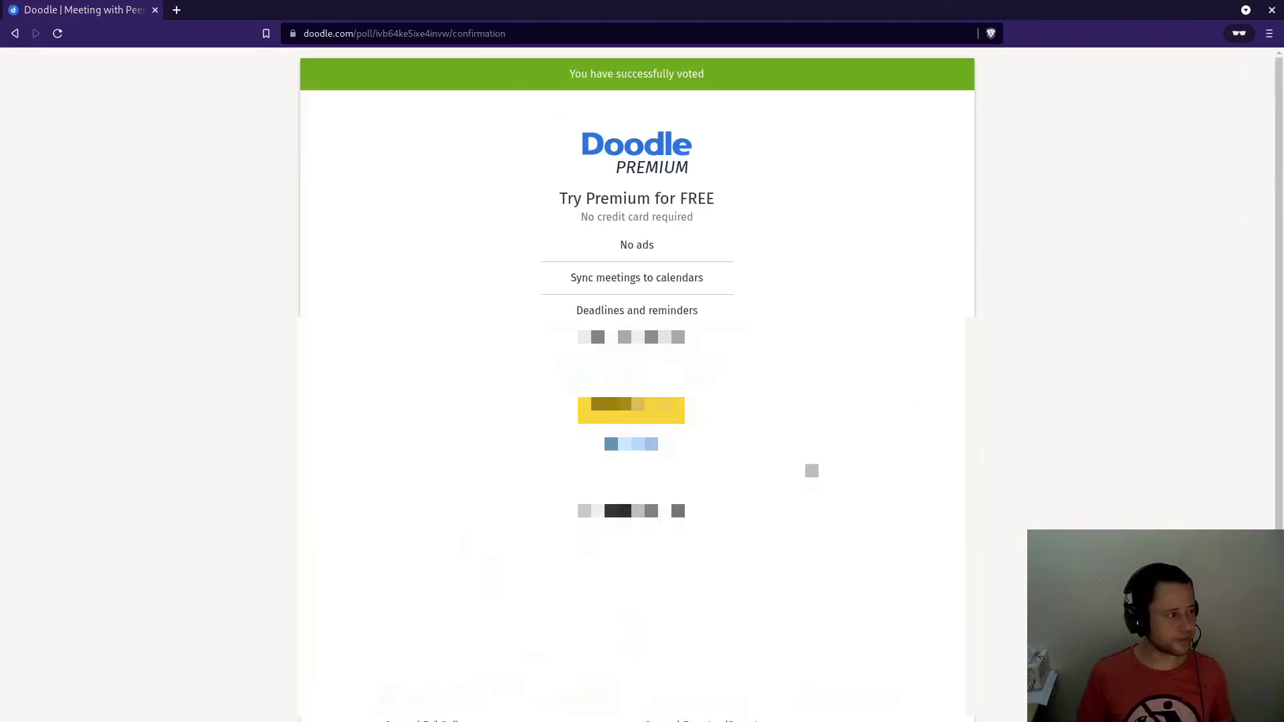
Return to the Meeting with Peers poll through its copied invitation link and review the participant votes.
scroll(811, 470, "down", 3)
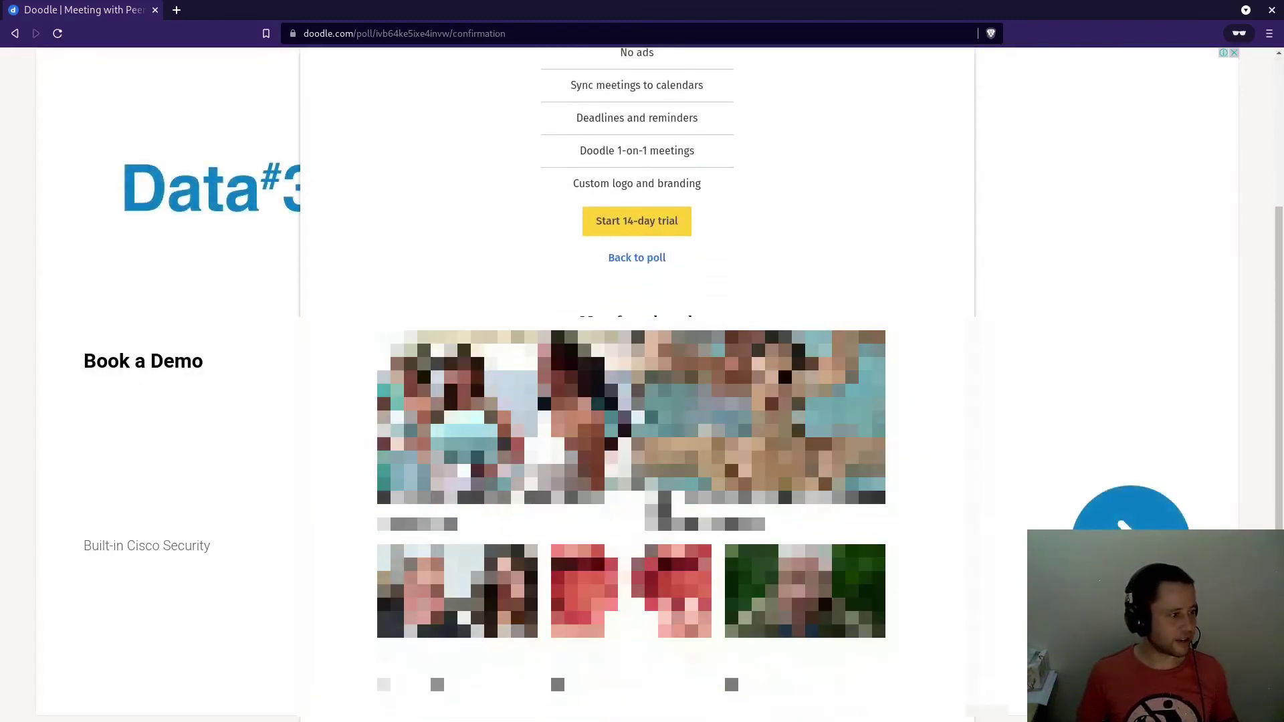
scroll(610, 403, "up", 3)
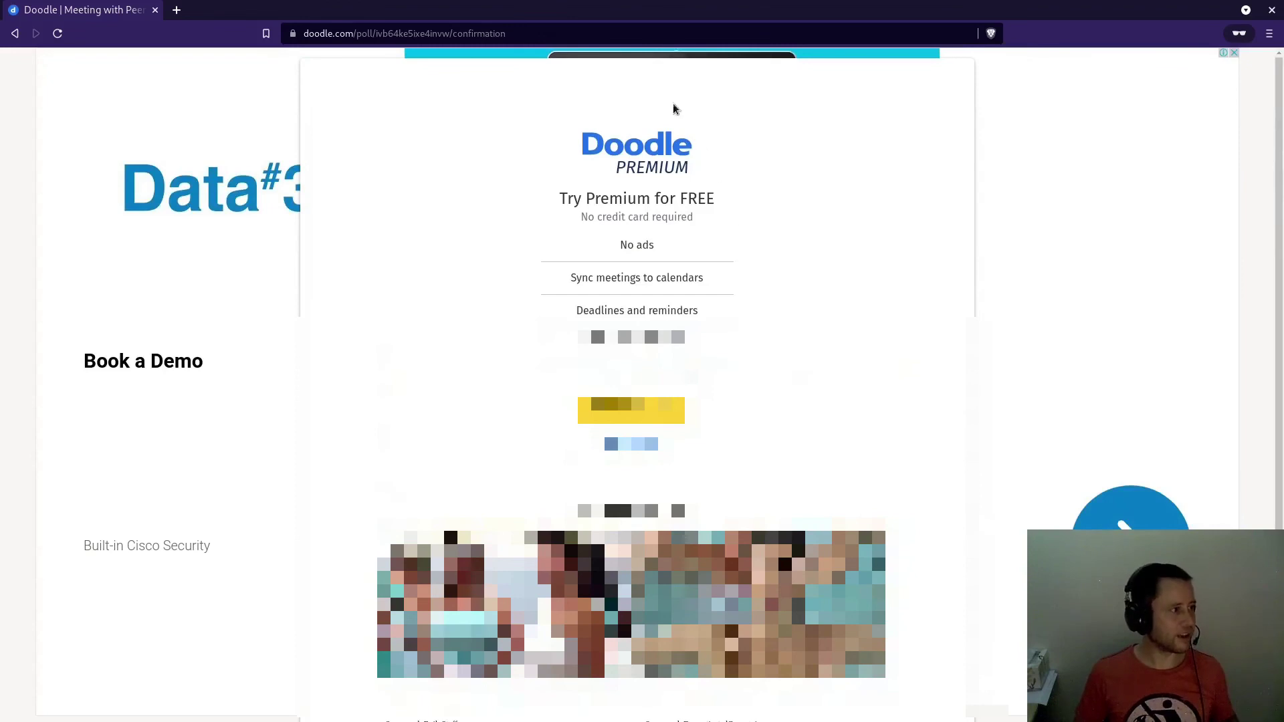
left_click(560, 34)
key("ctrl+v")
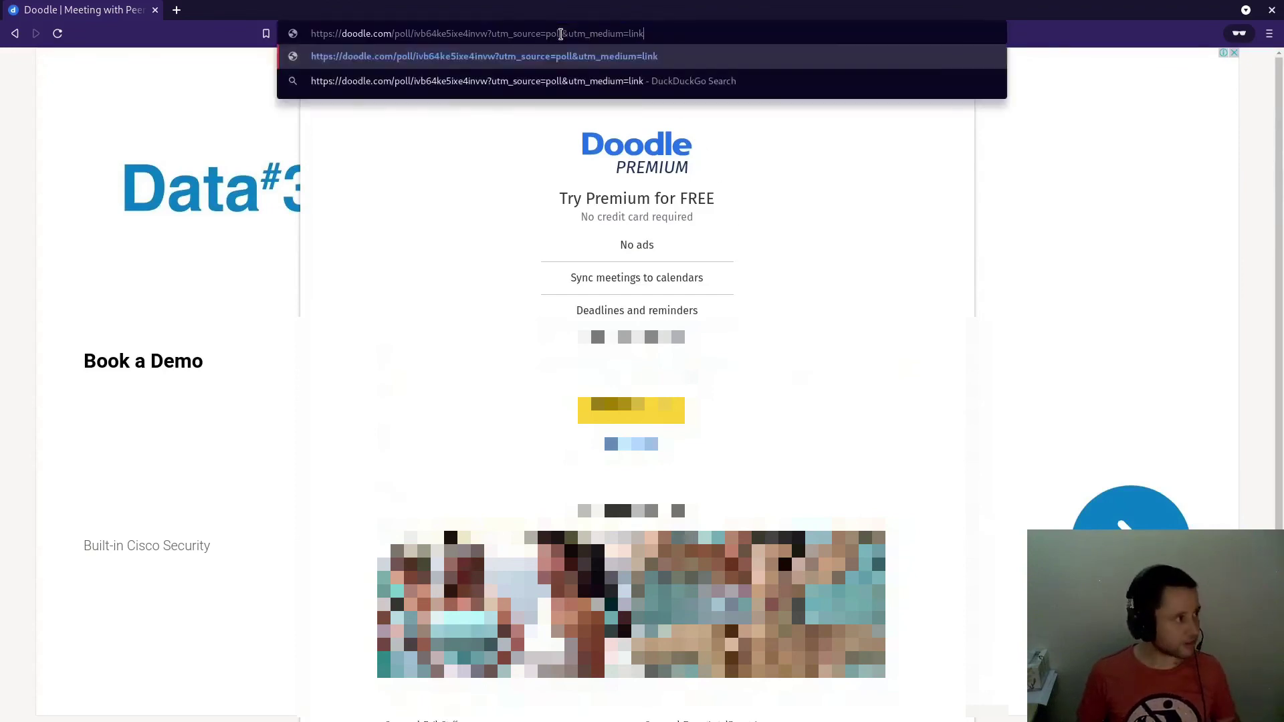
key("Return")
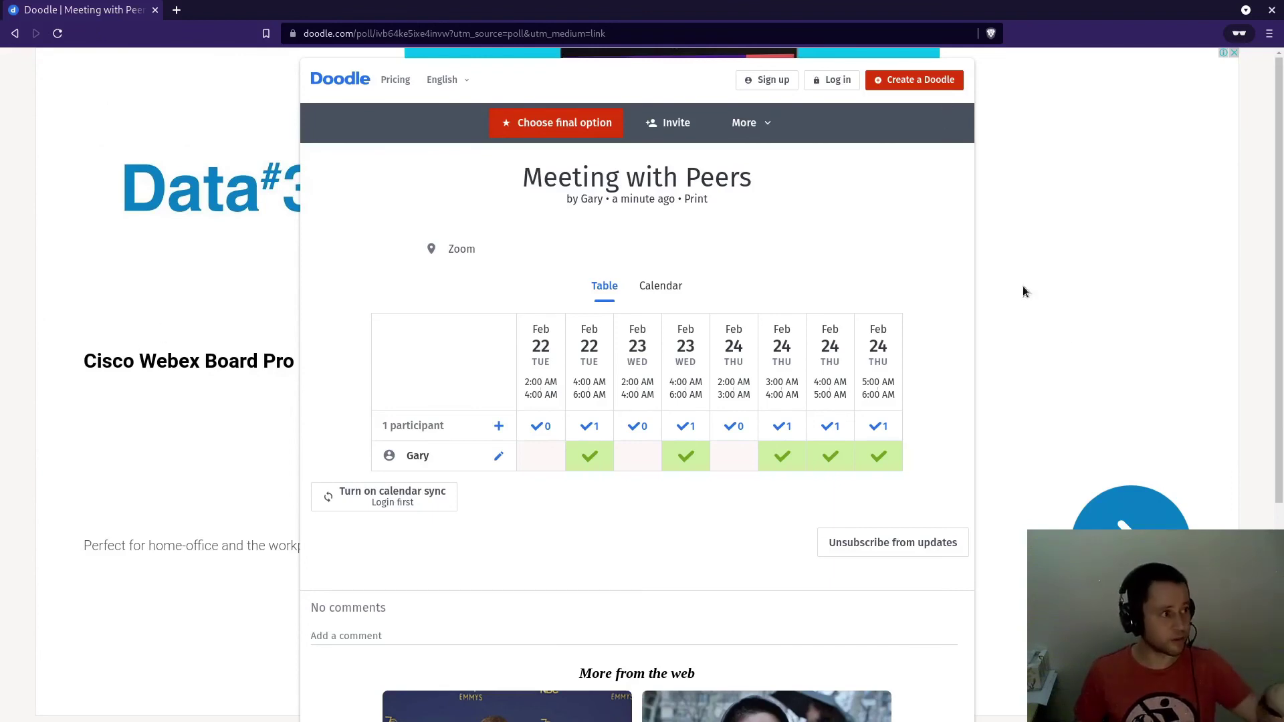
scroll(1078, 338, "down", 1)
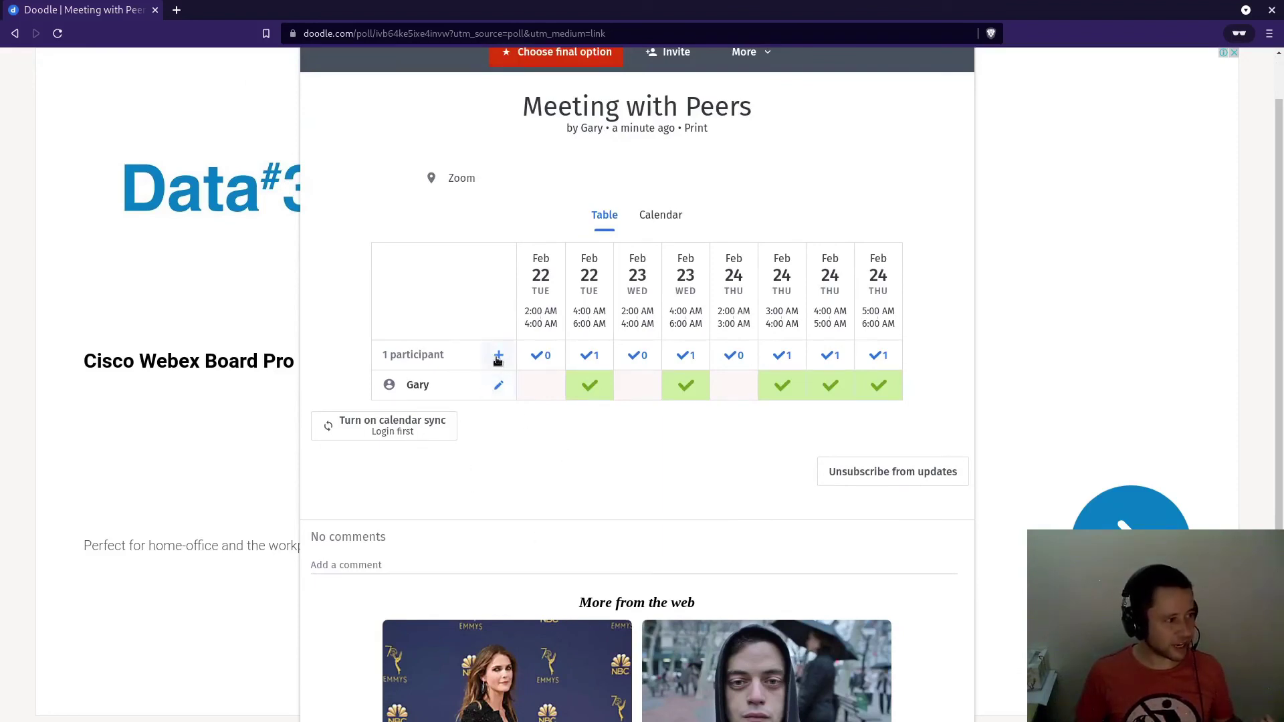
scroll(649, 476, "up", 1)
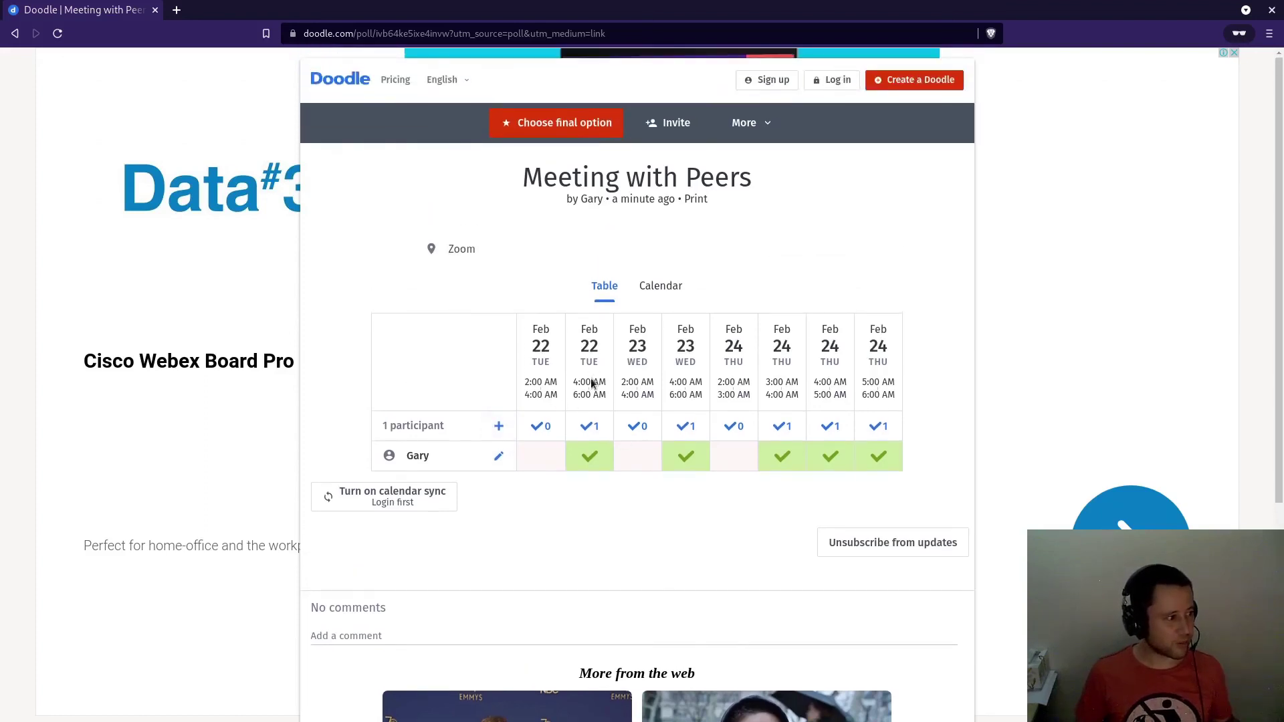